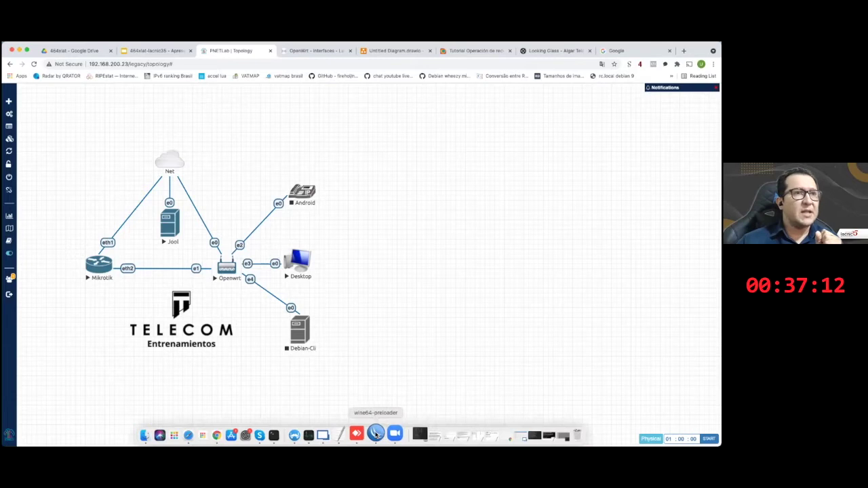
# - Show the Interfaces list with ether1 (UPLINK) and ether2 (PPPoE) selected, and shift the window right
pyautogui.click(377, 433)
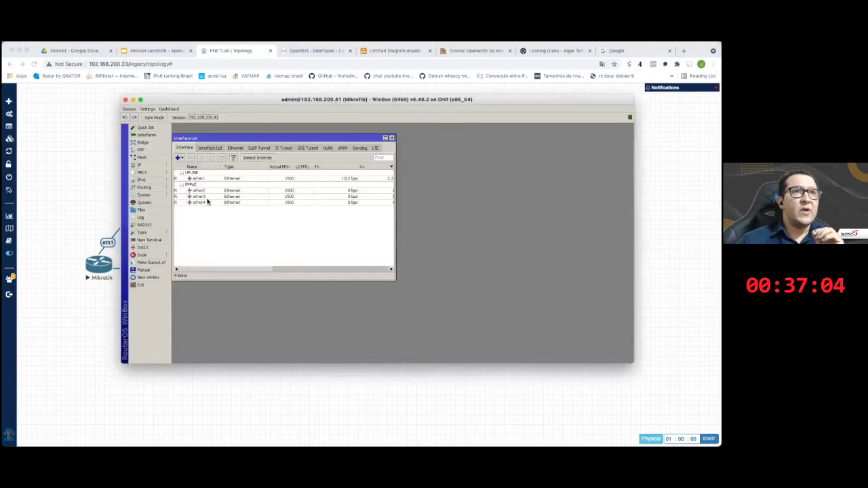
pyautogui.click(214, 195)
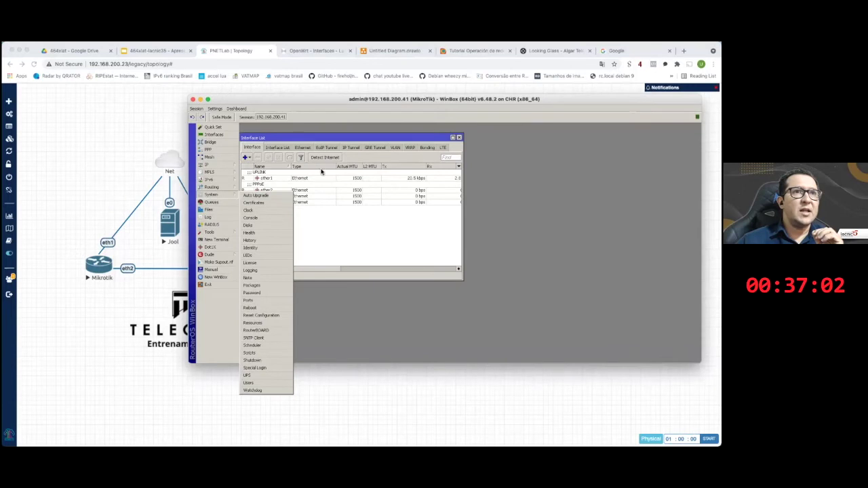
pyautogui.click(296, 178)
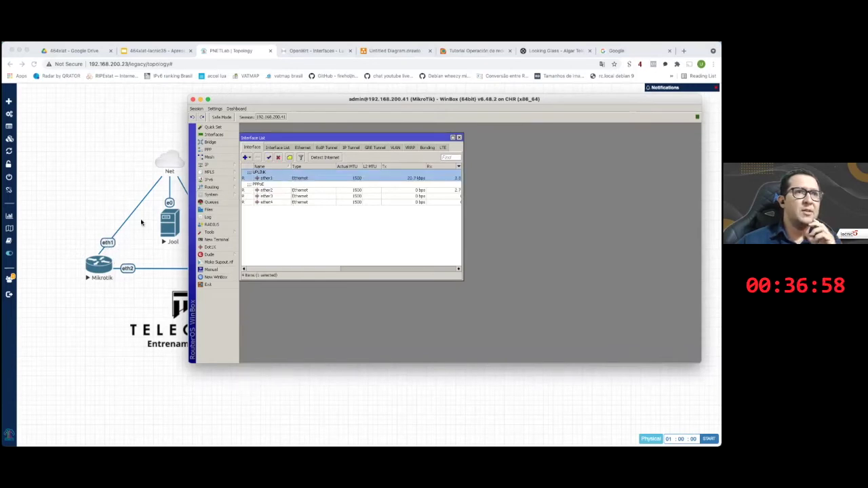
pyautogui.click(253, 190)
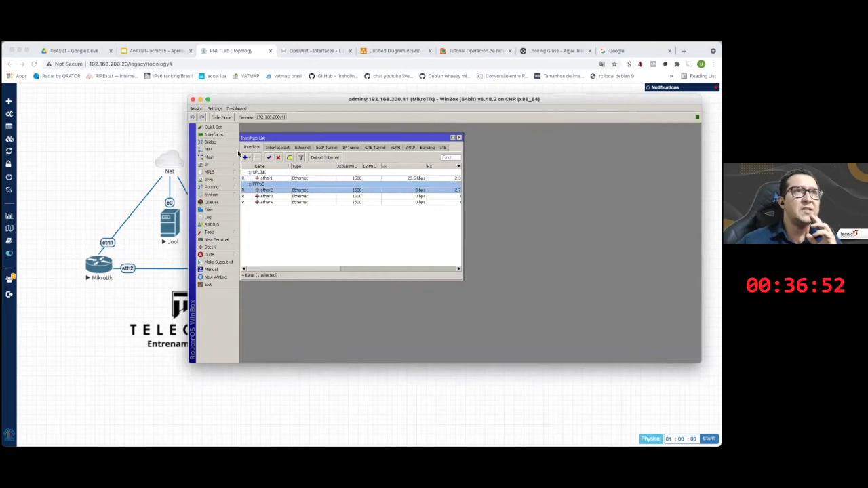
pyautogui.moveTo(254, 99); pyautogui.dragTo(324, 101)
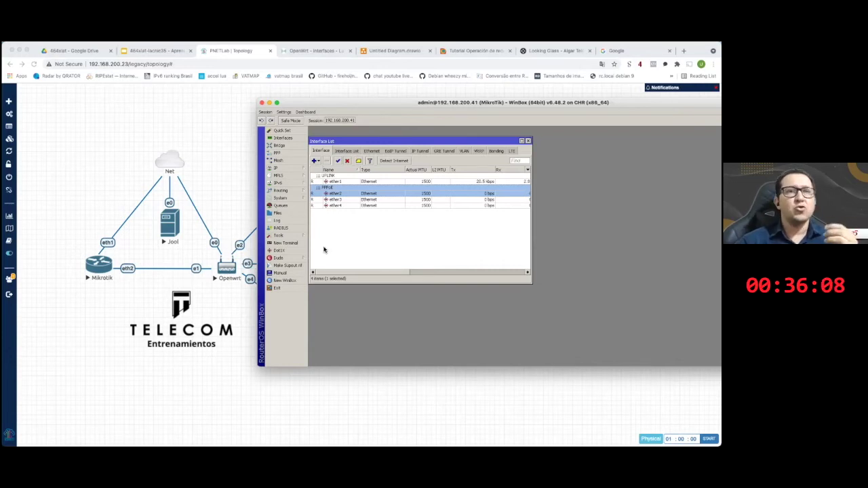
# - Close the Interface List and display the IPv6 Pool list containing the PD pool with prefix length 56
pyautogui.click(429, 250)
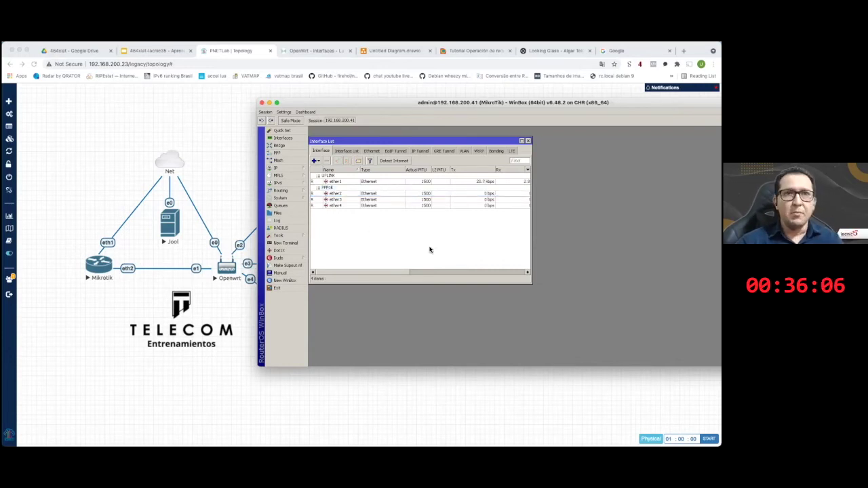
pyautogui.press('Escape')
pyautogui.moveTo(293, 183)
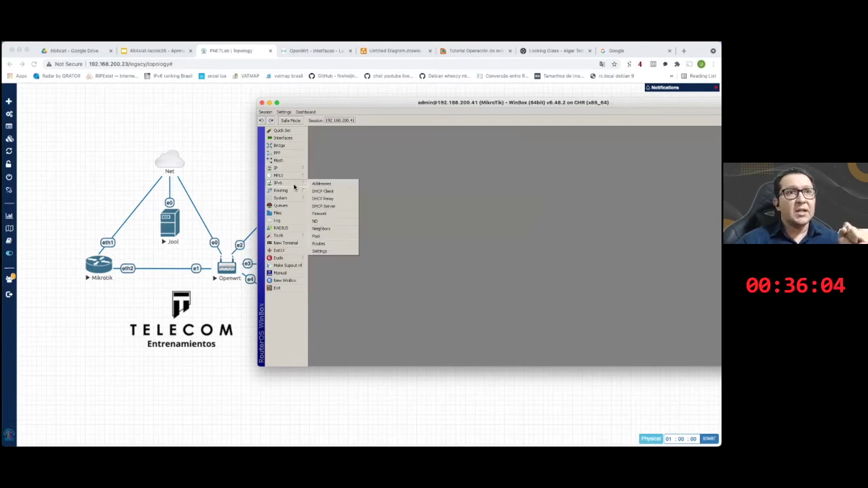
pyautogui.click(338, 237)
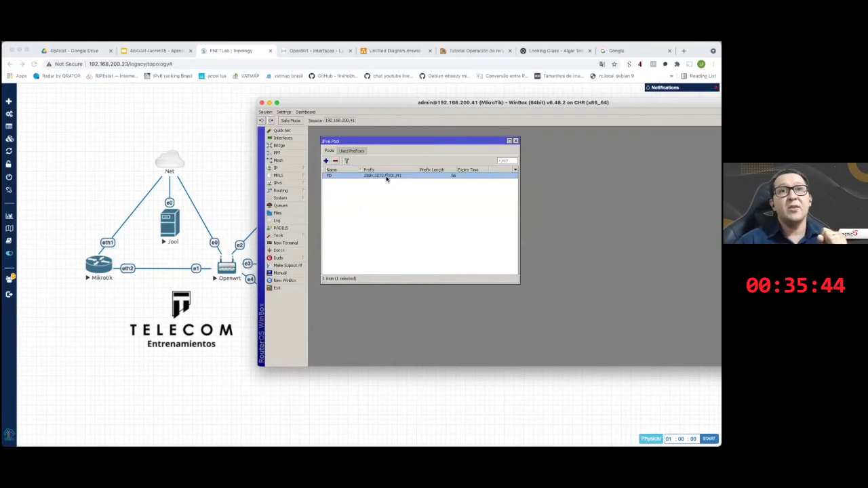
pyautogui.click(388, 203)
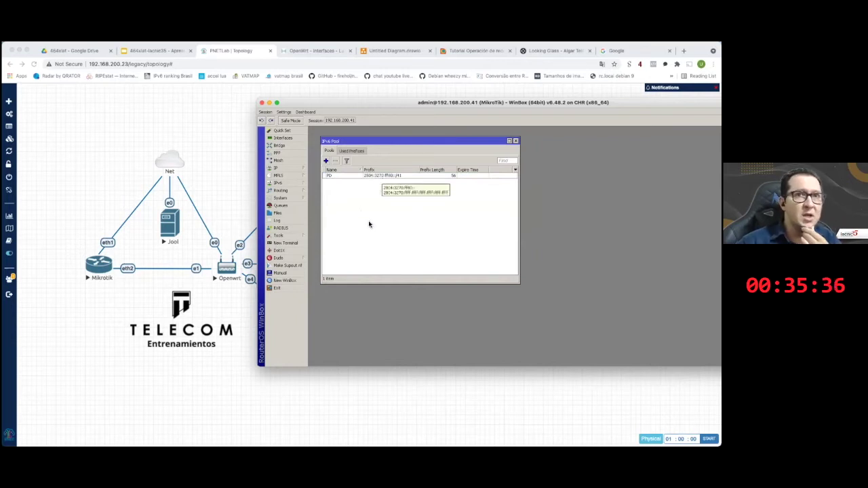
pyautogui.click(286, 183)
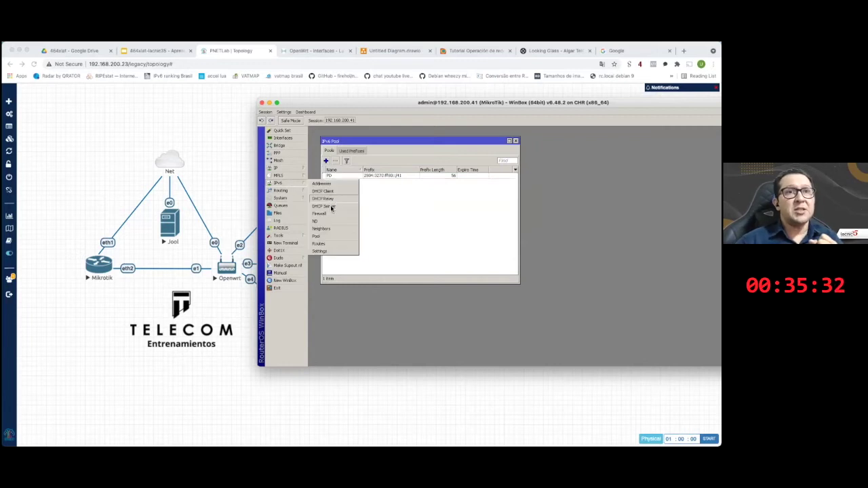
# - Open the DHCPv6 Server list and the settings of server1 on ether2
pyautogui.click(329, 211)
pyautogui.moveTo(502, 166); pyautogui.dragTo(461, 168)
pyautogui.click(444, 176)
pyautogui.click(470, 202)
pyautogui.doubleClick(470, 204)
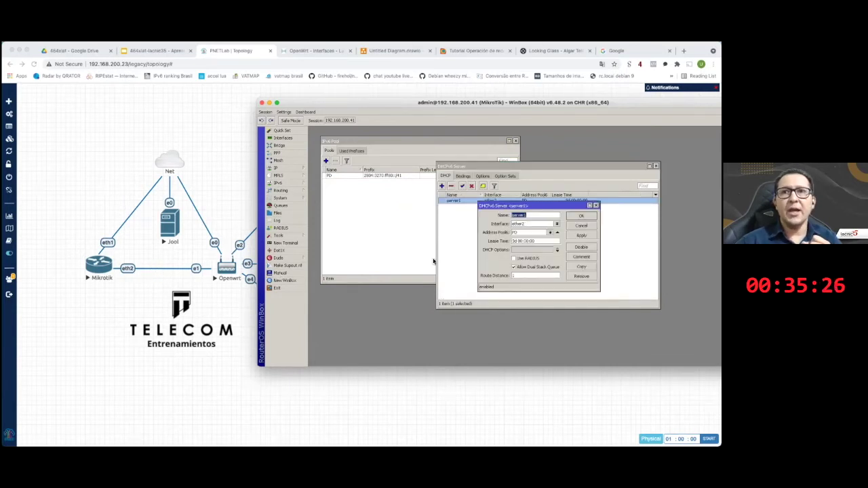
# - Check server1's PD address pool, leave Use RADIUS off, and close the settings
pyautogui.click(520, 233)
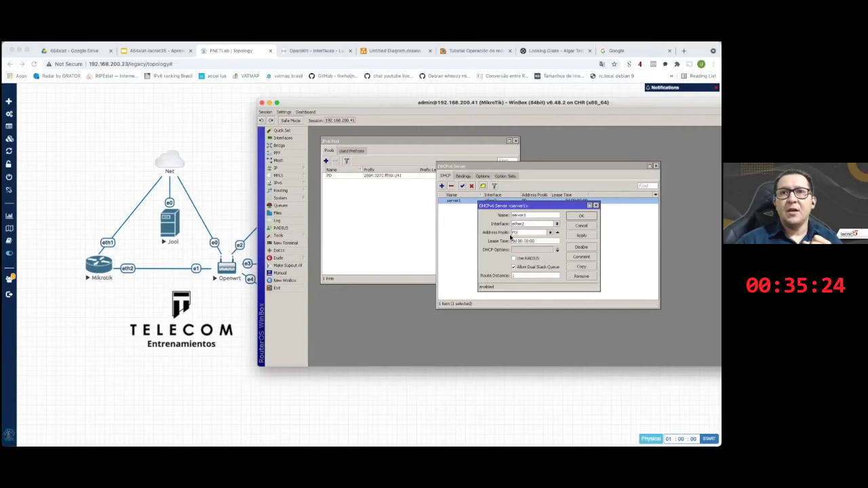
pyautogui.moveTo(533, 207); pyautogui.dragTo(489, 213)
pyautogui.click(485, 263)
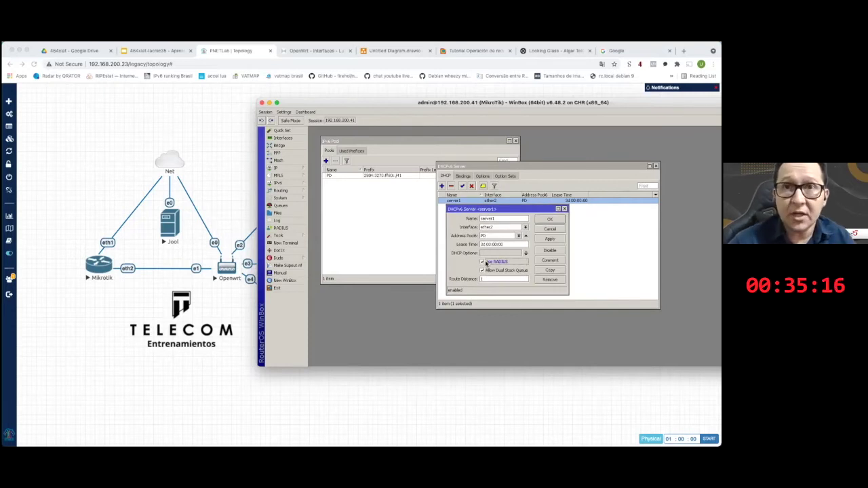
pyautogui.click(484, 263)
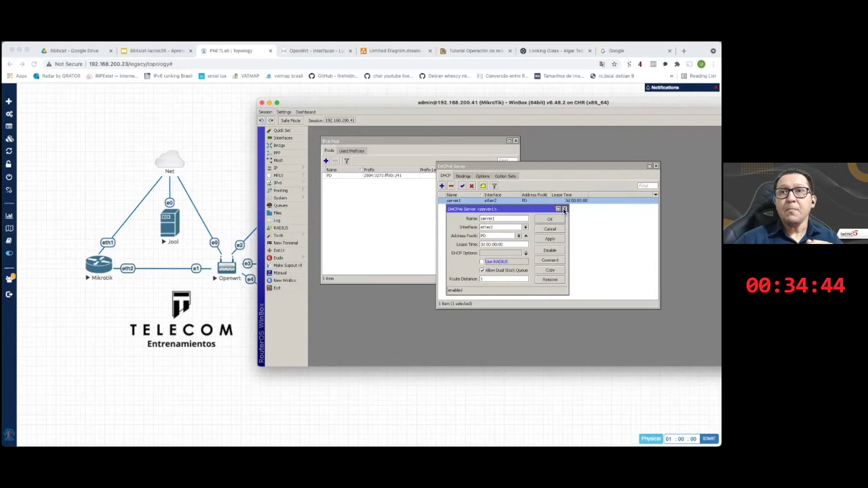
pyautogui.click(563, 210)
# - List IP addresses 100.99.10.1/24 on ether2 and 192.168.200.41/24 on ether1 beside the DHCPv6 server list
pyautogui.click(286, 169)
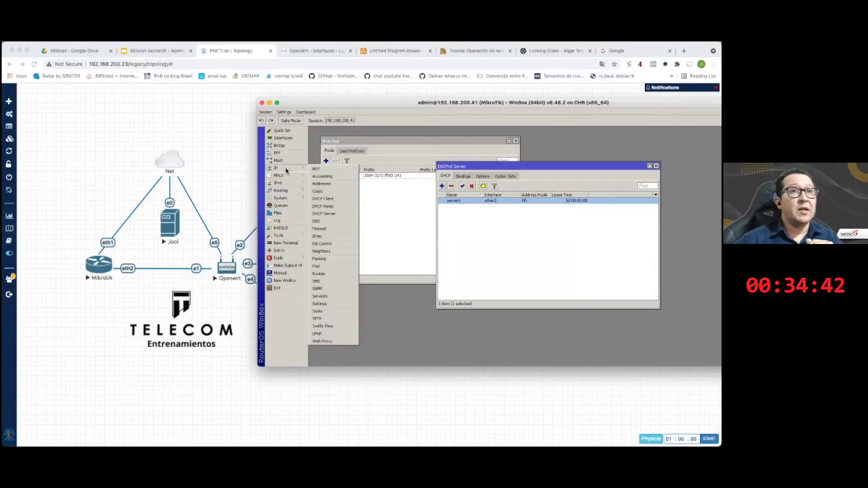
pyautogui.click(321, 183)
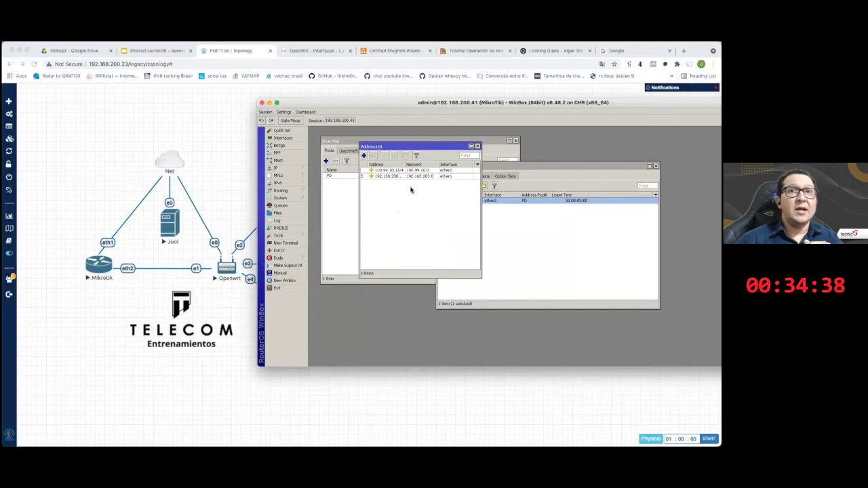
pyautogui.click(397, 170)
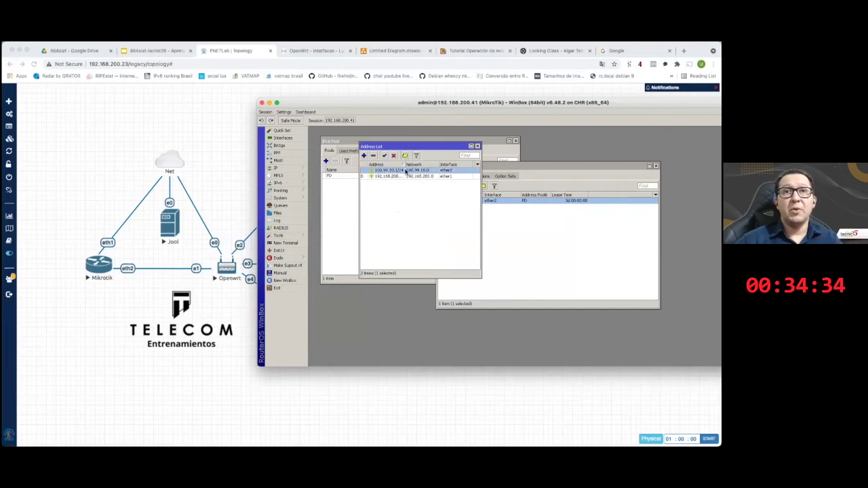
pyautogui.click(394, 159)
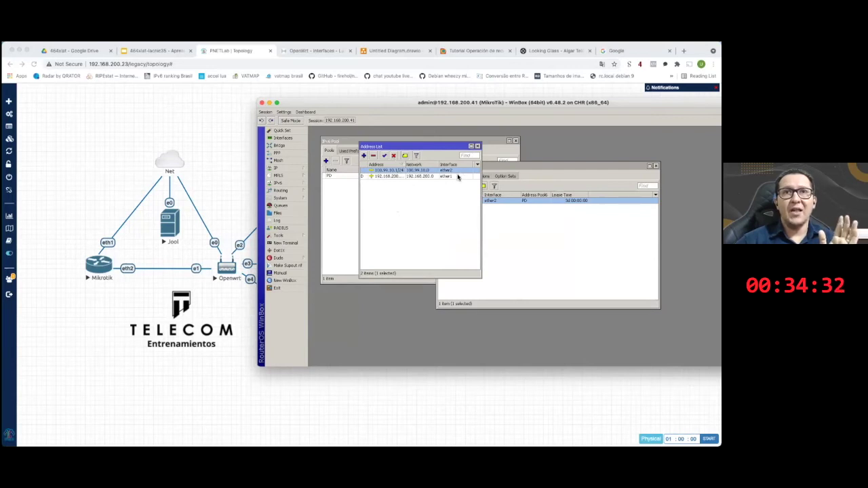
pyautogui.click(412, 175)
pyautogui.moveTo(407, 166); pyautogui.dragTo(416, 167)
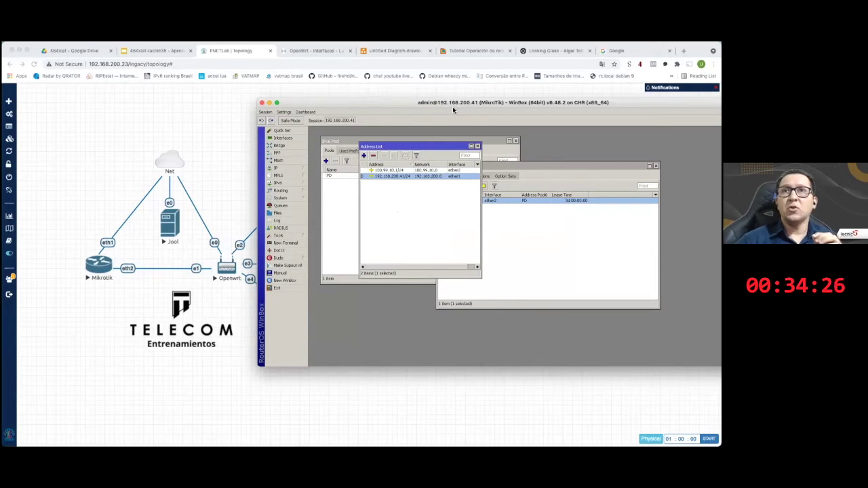
pyautogui.moveTo(420, 146); pyautogui.dragTo(385, 203)
pyautogui.moveTo(461, 167); pyautogui.dragTo(477, 202)
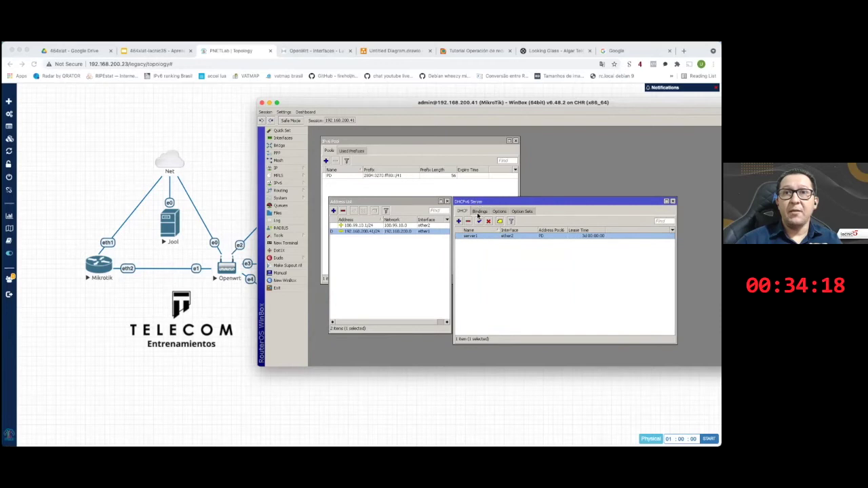
# - Inspect the IPv6 default route ::/0 and close the route list
pyautogui.click(279, 183)
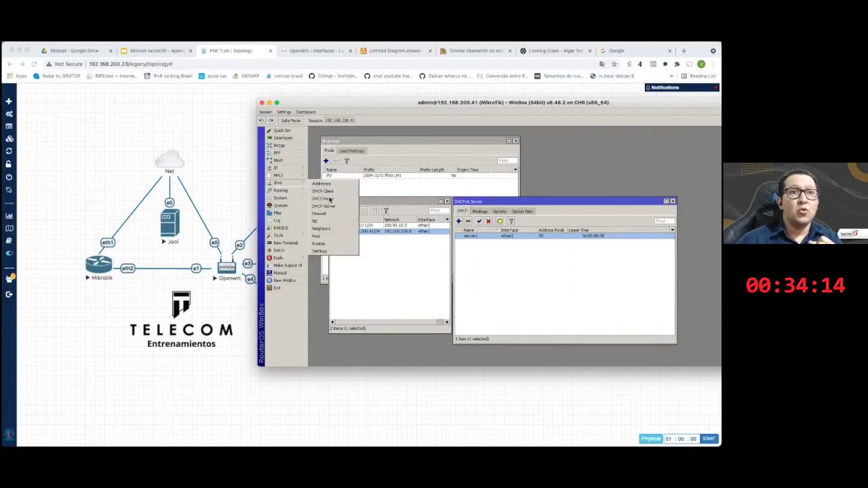
pyautogui.click(331, 244)
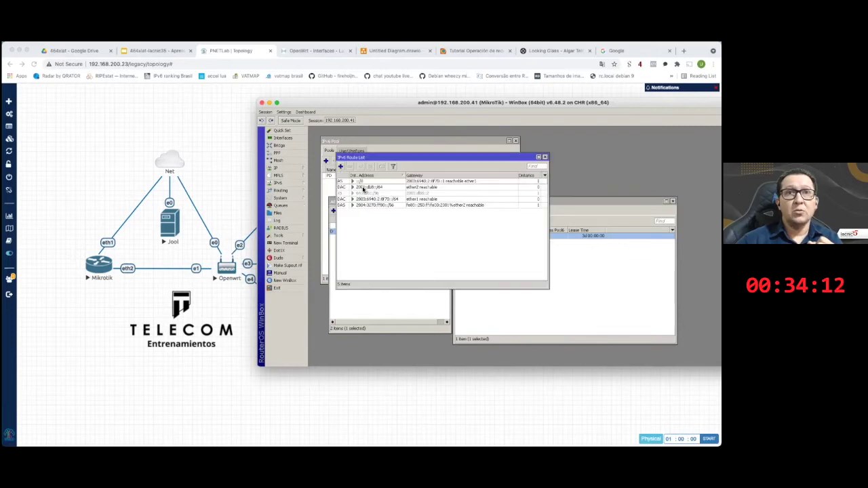
pyautogui.doubleClick(365, 182)
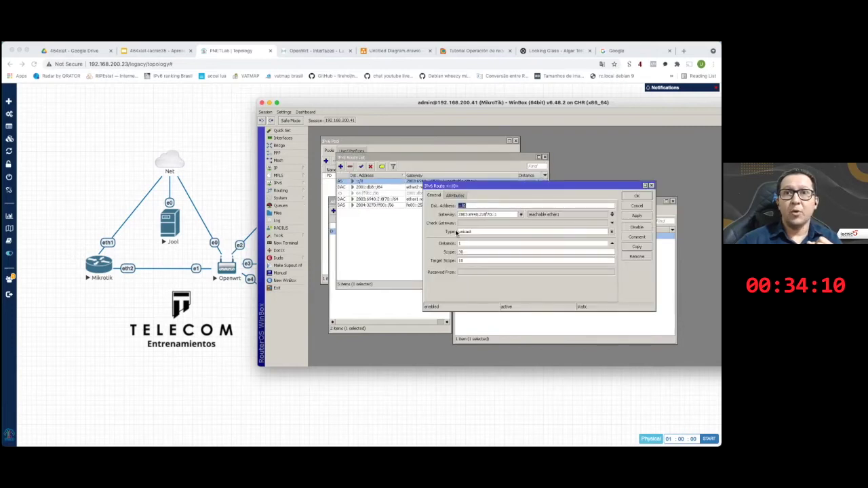
pyautogui.click(637, 205)
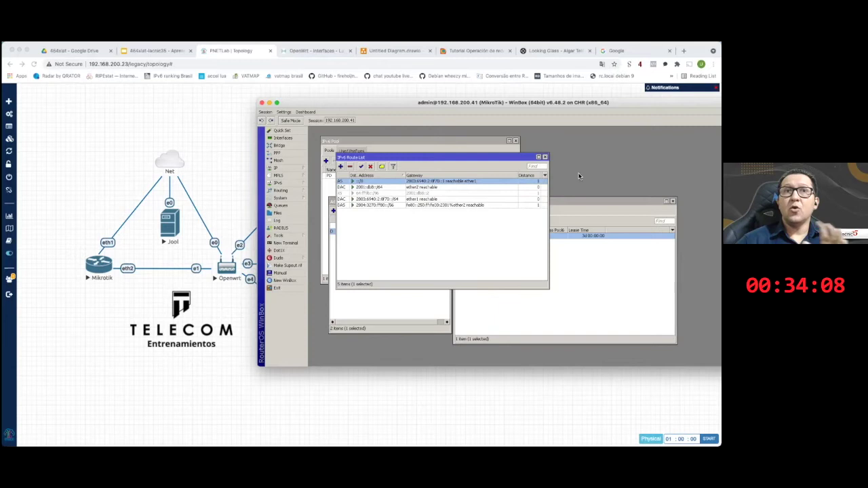
pyautogui.click(545, 157)
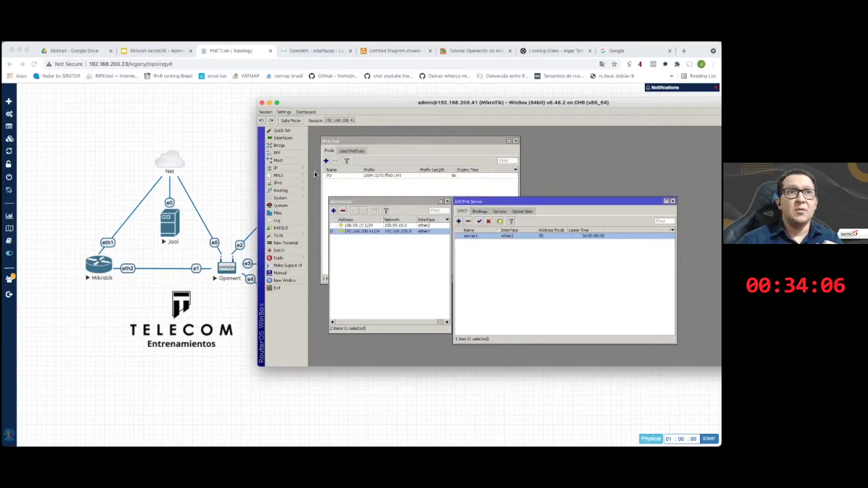
# - Check the empty Firewall Filter Rules, Mangle and Service Ports tabs, then close the Firewall, DHCPv6 and Address windows
pyautogui.click(275, 167)
pyautogui.click(336, 230)
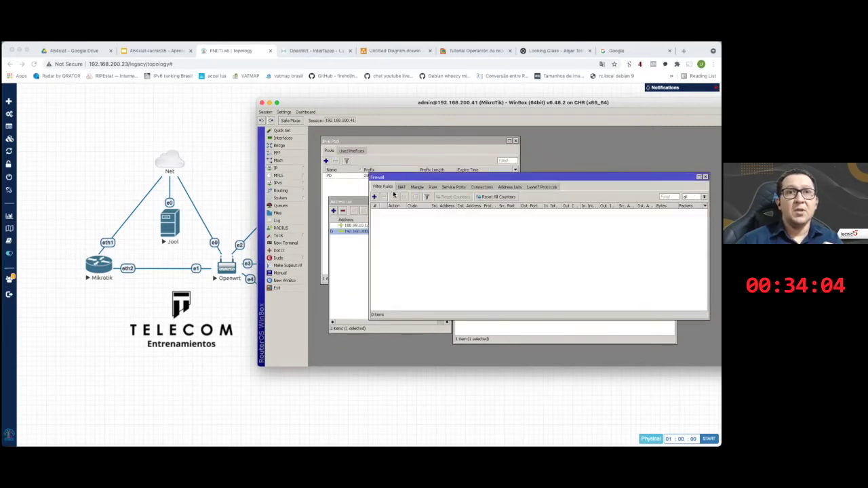
pyautogui.click(417, 187)
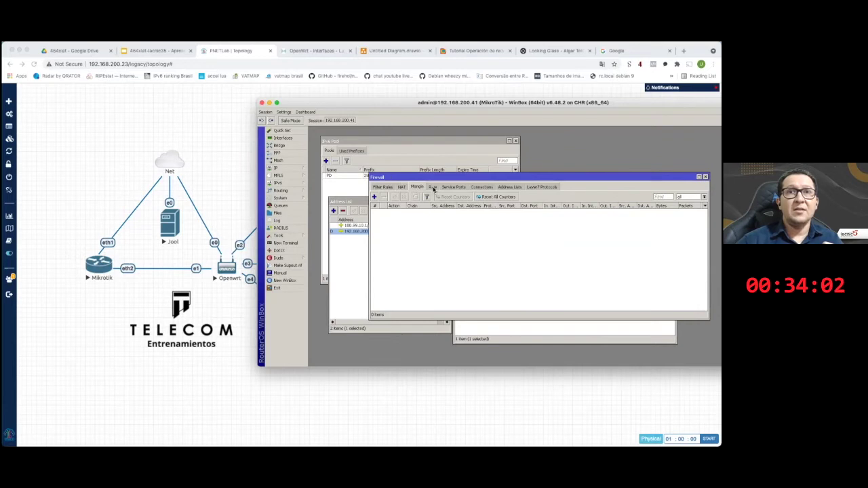
pyautogui.click(383, 187)
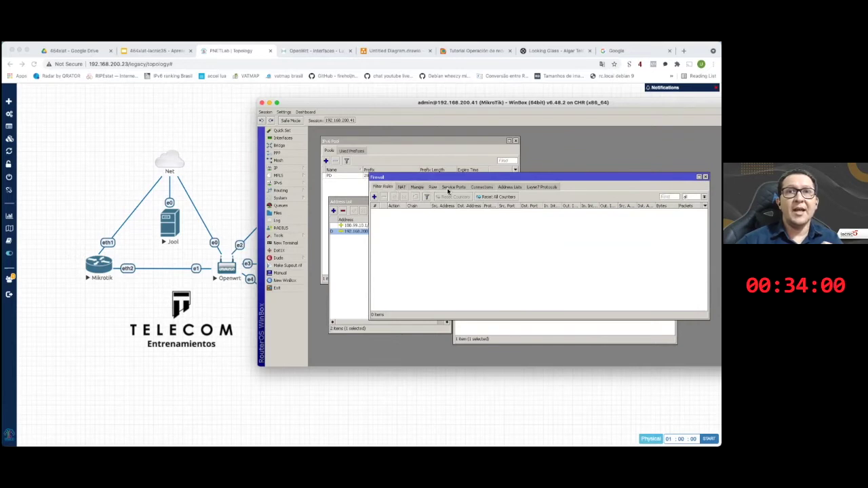
pyautogui.click(455, 188)
pyautogui.click(415, 187)
pyautogui.click(383, 187)
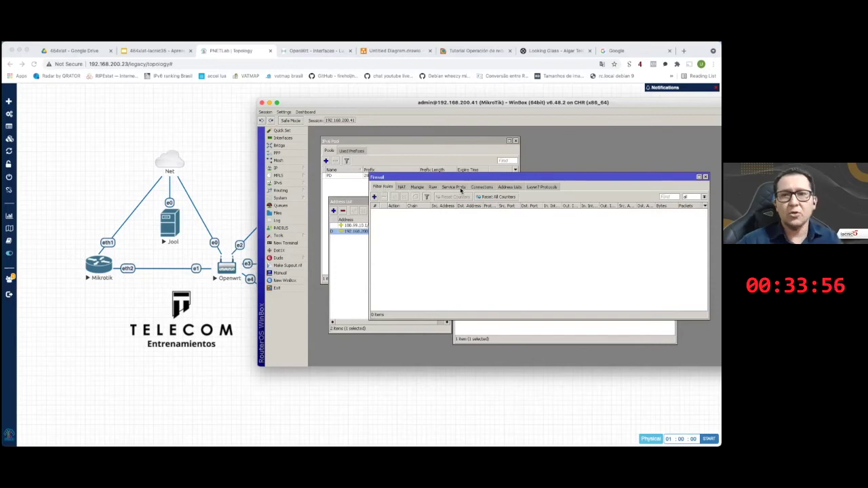
pyautogui.press('Escape')
pyautogui.press('Escape')
pyautogui.press('Escape')
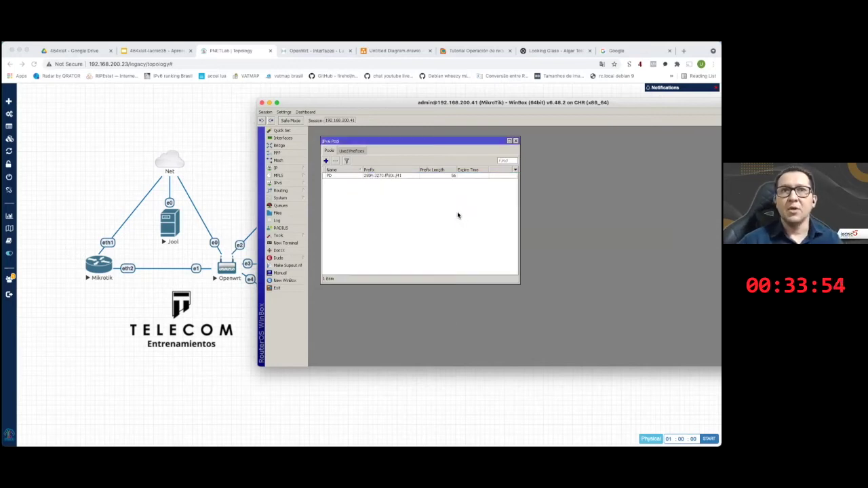
pyautogui.press('Escape')
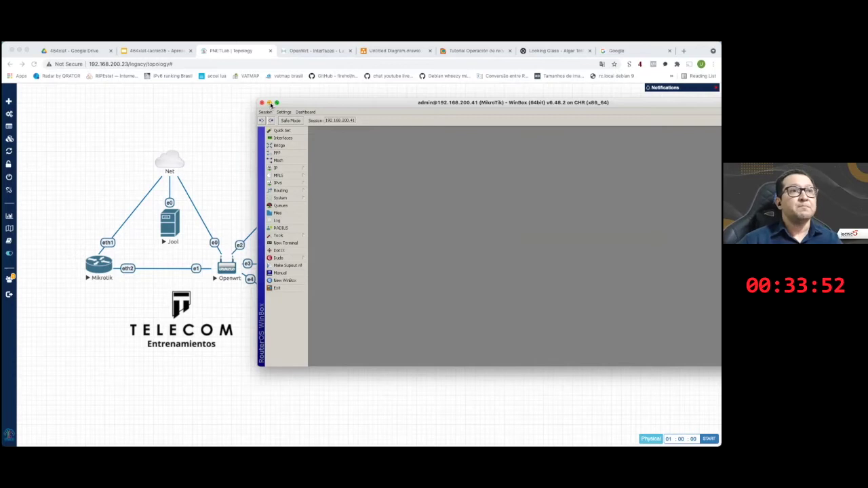
pyautogui.click(270, 103)
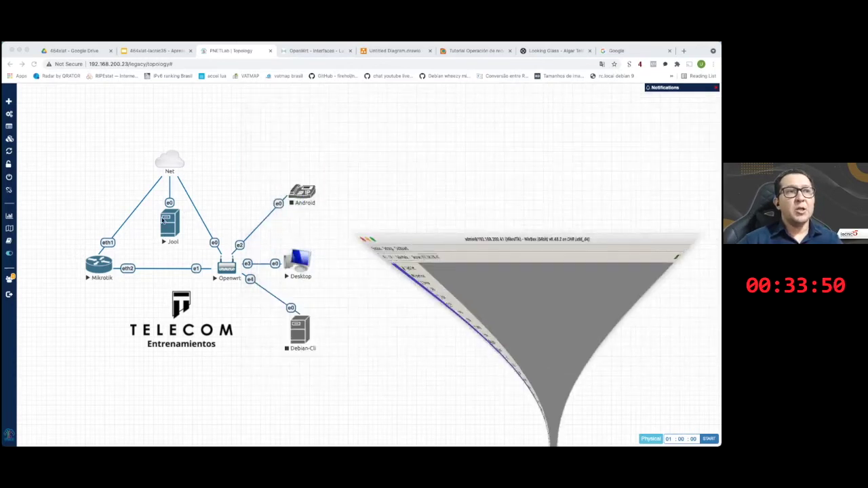
pyautogui.click(379, 434)
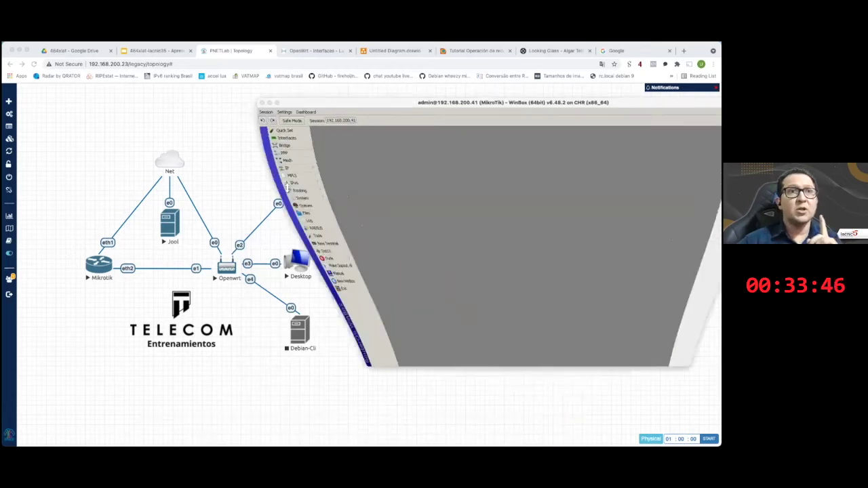
pyautogui.click(278, 183)
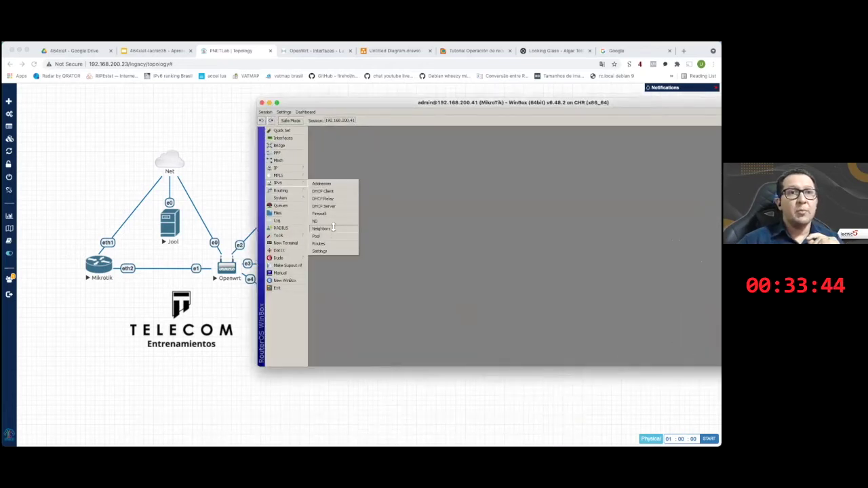
pyautogui.click(332, 243)
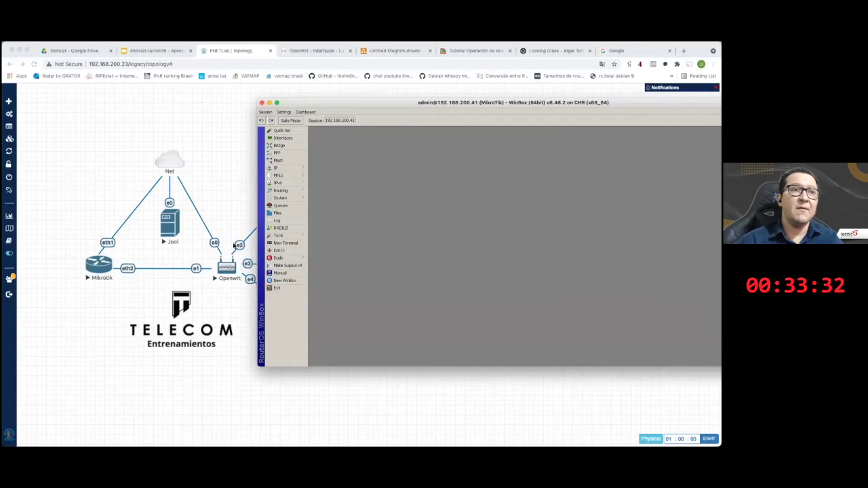
pyautogui.click(232, 274)
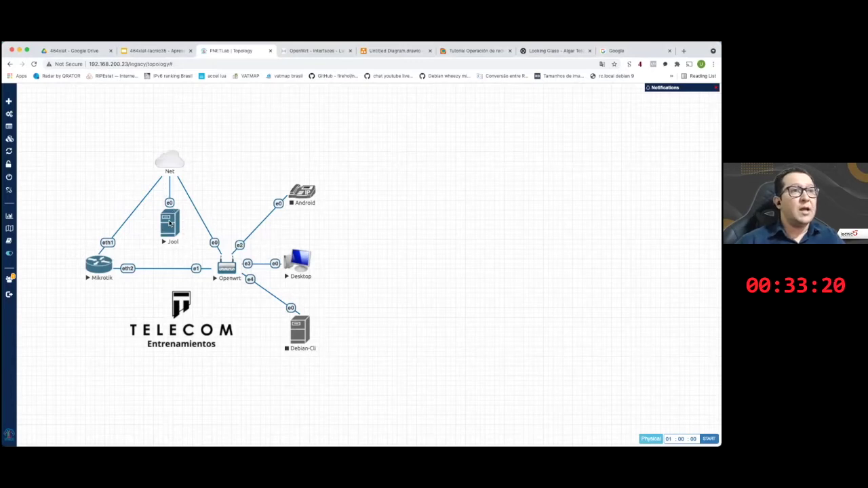
pyautogui.moveTo(299, 450)
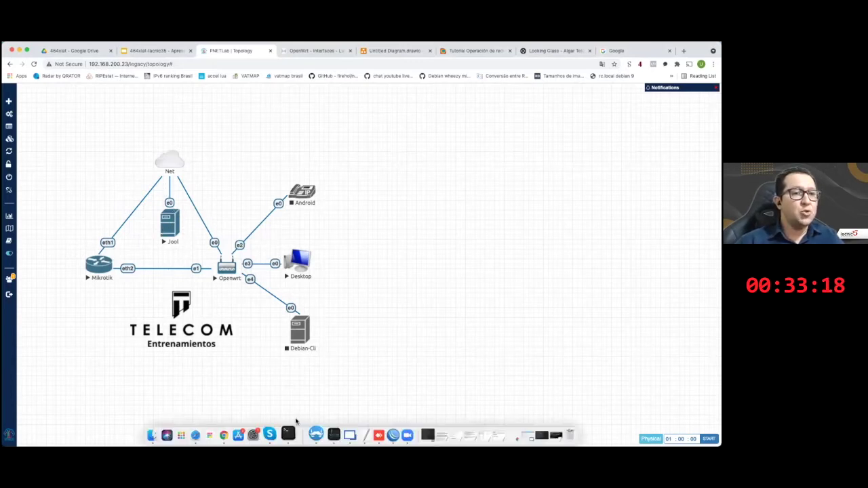
pyautogui.click(291, 434)
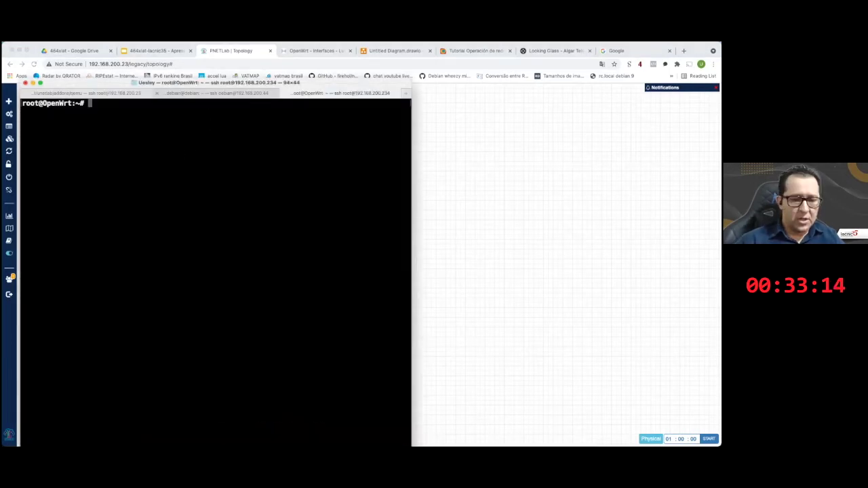
# - On the Debian tab, stop the tail -f syslog with Ctrl+C and clear the screen
pyautogui.press('super+shift+bracketleft')
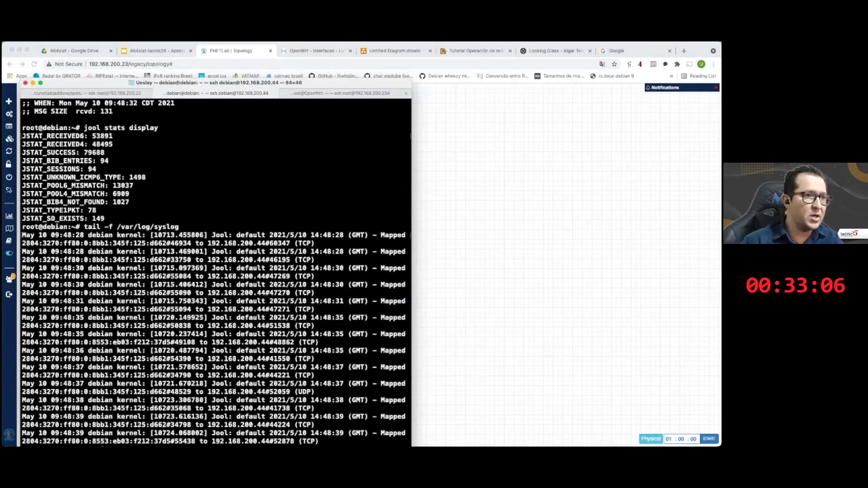
pyautogui.hotkey('ctrl', 'c')
pyautogui.press('Return')
pyautogui.press('Return')
pyautogui.press('Return')
pyautogui.press('Return')
pyautogui.press('Return')
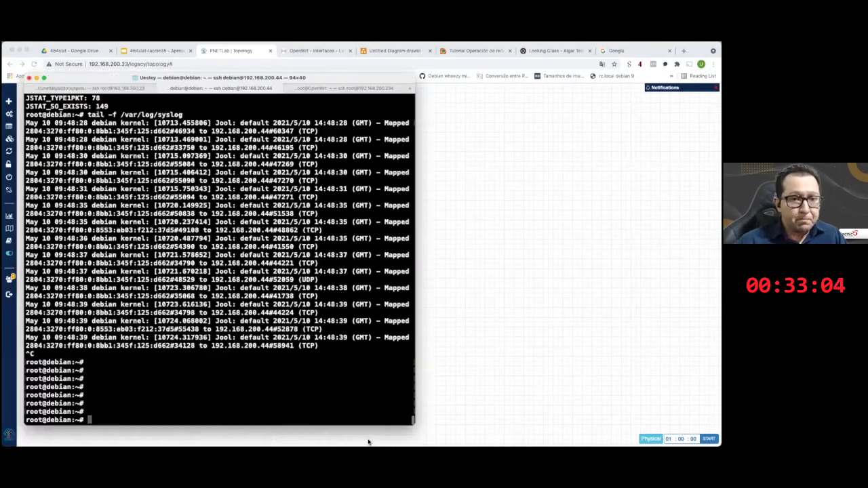
pyautogui.press('super+k')
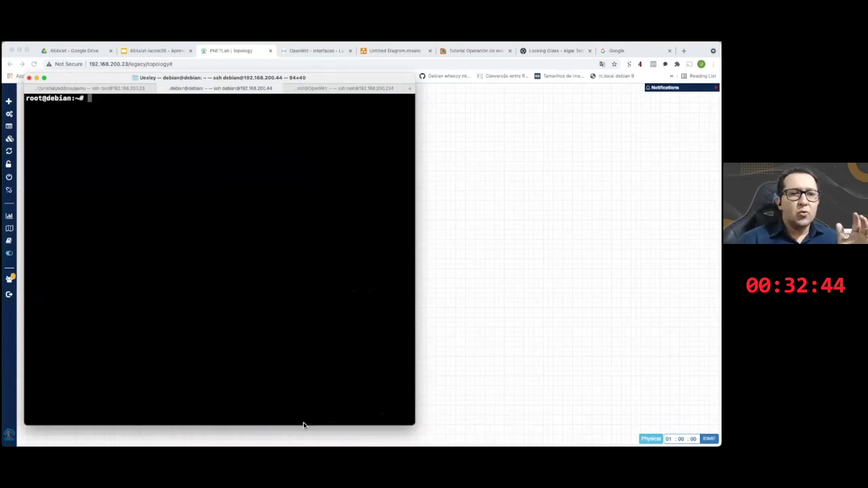
# - Open the 'jool commands' document from TextEdit's recent items and widen its window
pyautogui.moveTo(355, 434); pyautogui.dragTo(374, 301)
pyautogui.moveTo(353, 129); pyautogui.dragTo(296, 131)
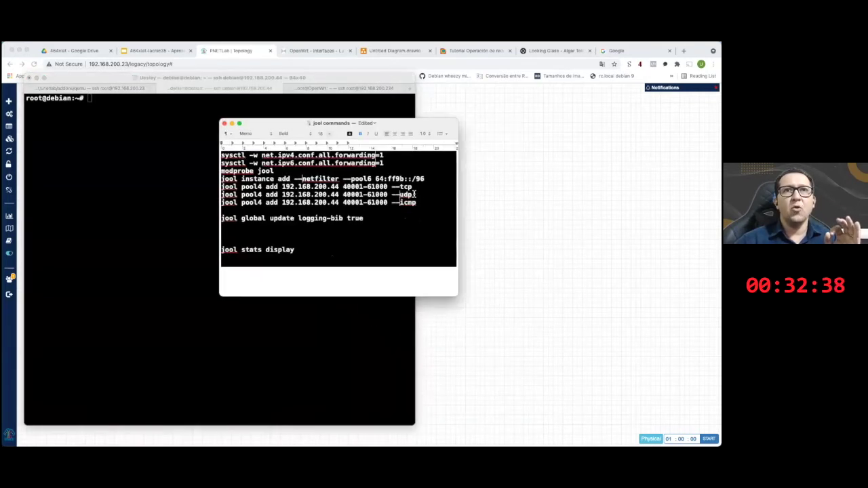
pyautogui.moveTo(462, 203); pyautogui.dragTo(468, 203)
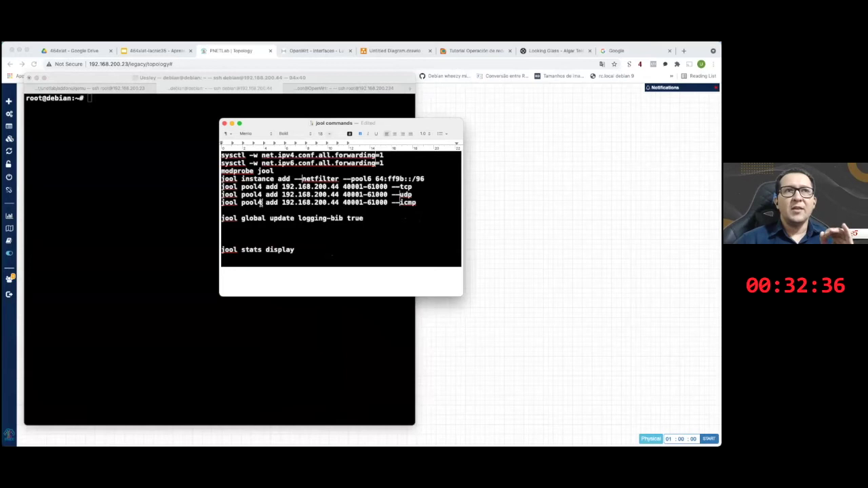
# - Highlight the IPv4 and IPv6 forwarding, modprobe jool and jool instance add lines in turn
pyautogui.moveTo(425, 203); pyautogui.dragTo(221, 155)
pyautogui.click(381, 158)
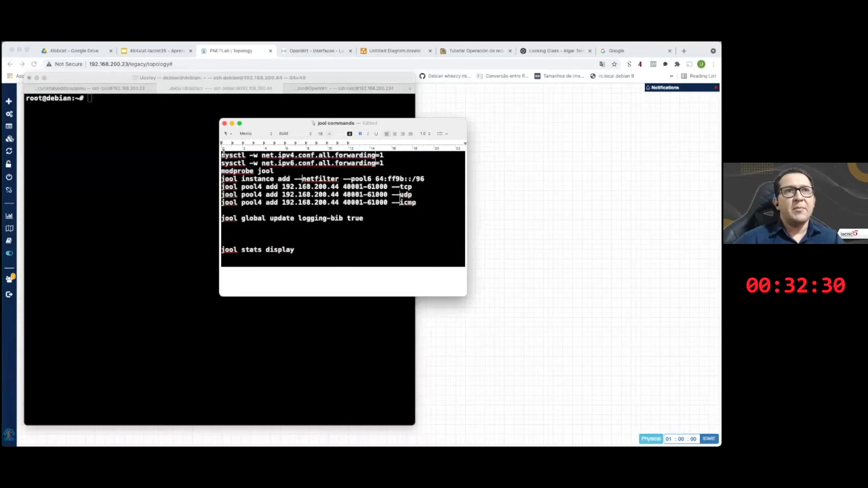
pyautogui.tripleClick(296, 157)
pyautogui.click(327, 154)
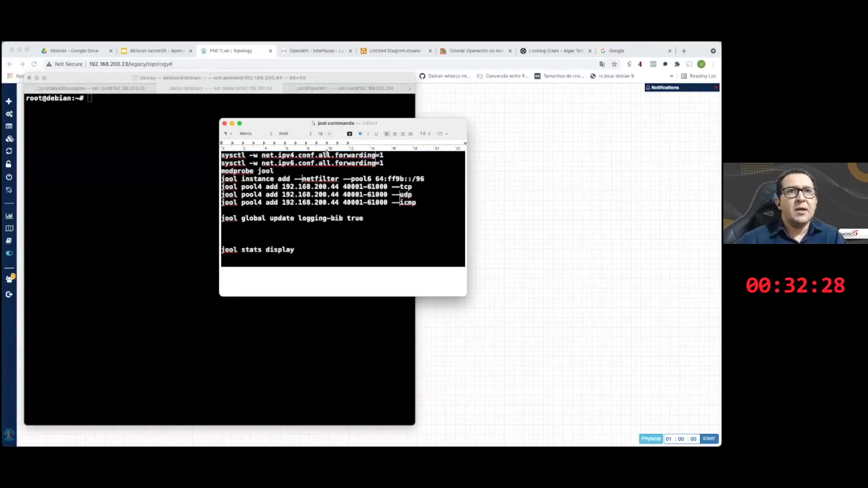
pyautogui.doubleClick(384, 155)
pyautogui.moveTo(384, 163); pyautogui.dragTo(222, 162)
pyautogui.click(336, 179)
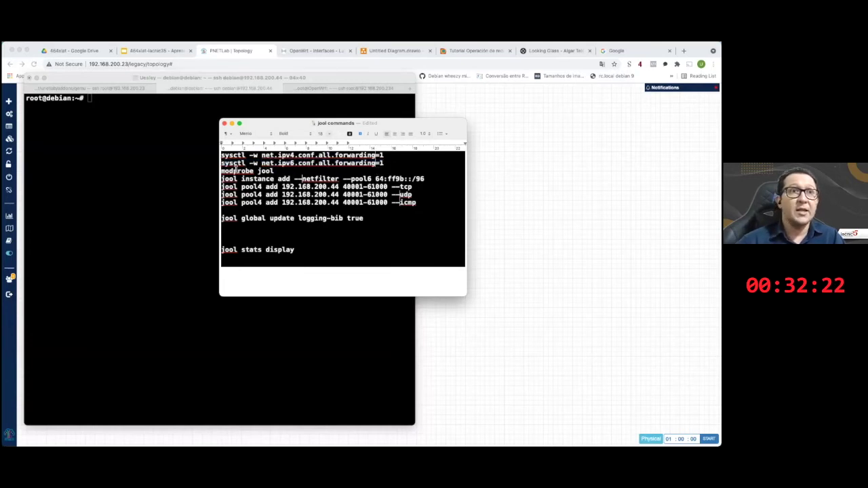
pyautogui.moveTo(220, 171); pyautogui.dragTo(271, 172)
pyautogui.click(271, 172)
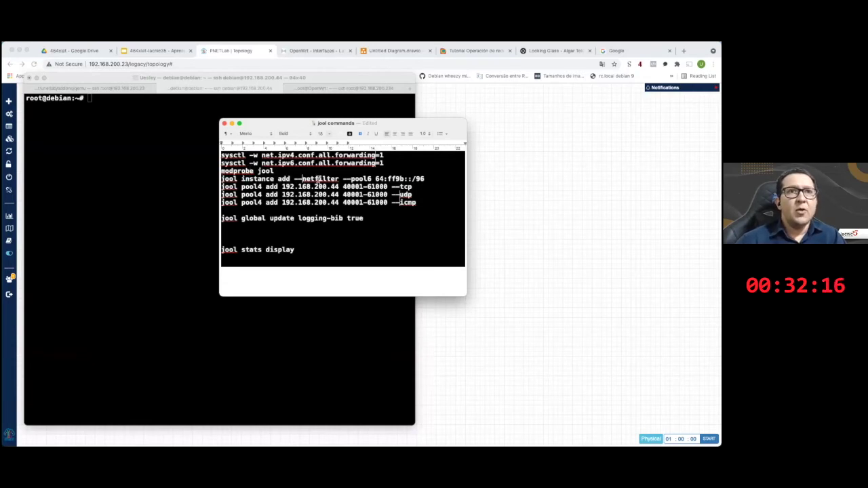
pyautogui.moveTo(222, 178); pyautogui.dragTo(373, 178)
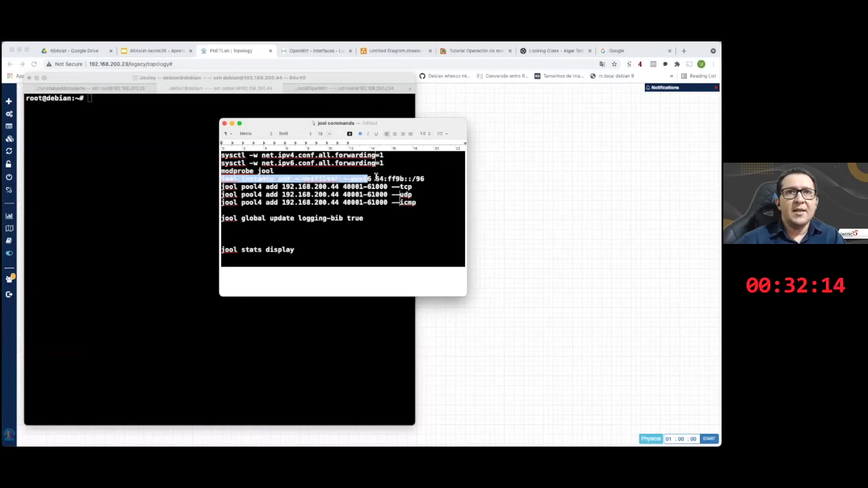
# - Repeatedly highlight the pool6 prefix 64:ff9b::/96 to emphasize it
pyautogui.doubleClick(379, 178)
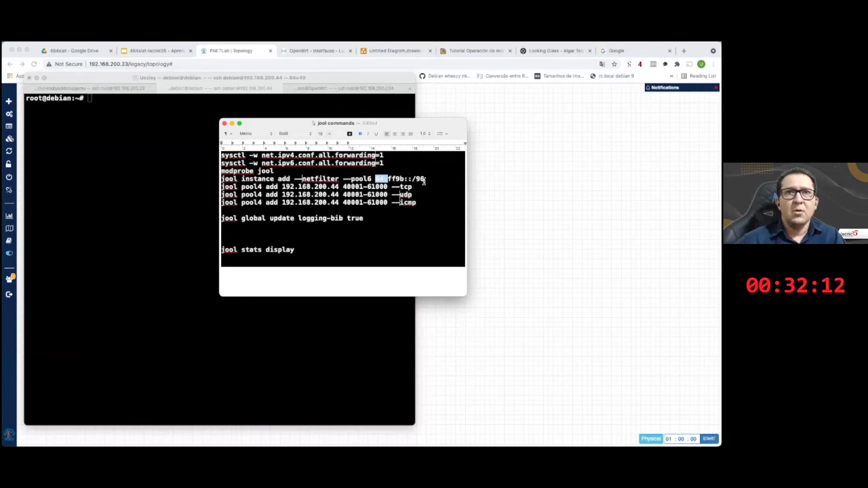
pyautogui.keyDown('shift'); pyautogui.click(424, 179); pyautogui.keyUp('shift')
pyautogui.moveTo(424, 179); pyautogui.dragTo(374, 179)
pyautogui.click(404, 166)
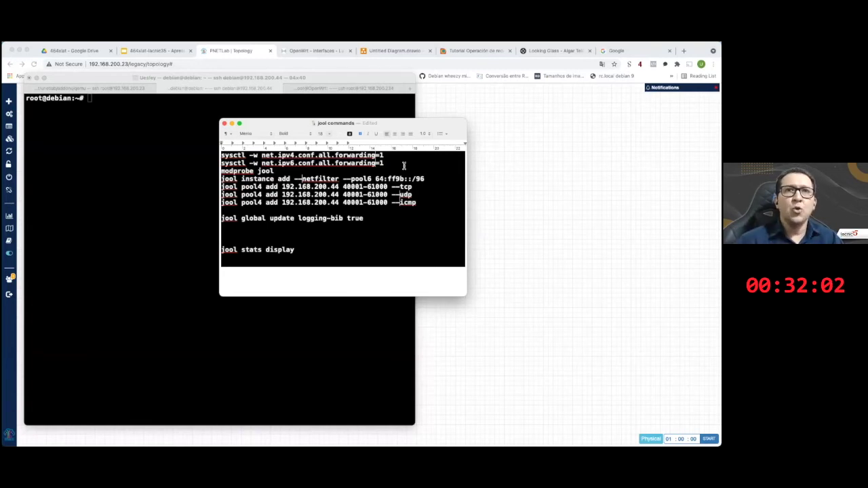
pyautogui.moveTo(424, 179); pyautogui.dragTo(375, 179)
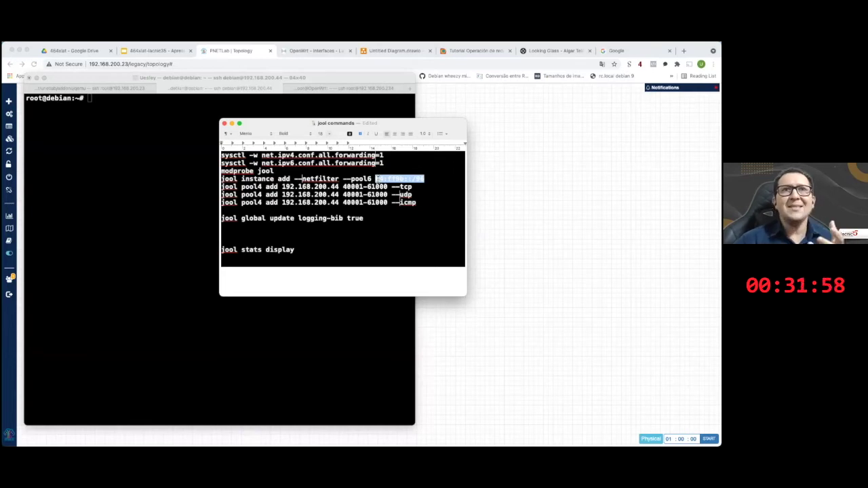
pyautogui.click(419, 178)
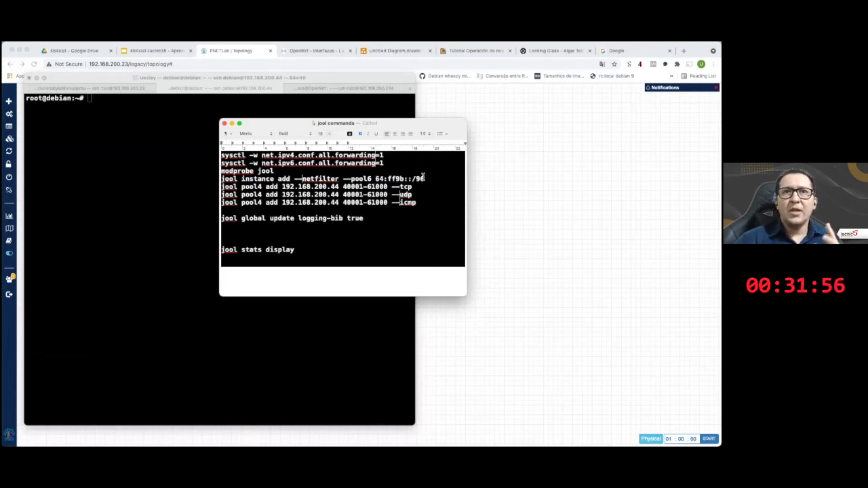
pyautogui.moveTo(423, 177)
pyautogui.mouseDown()
pyautogui.moveTo(373, 179)
pyautogui.moveTo(424, 179)
pyautogui.mouseUp()
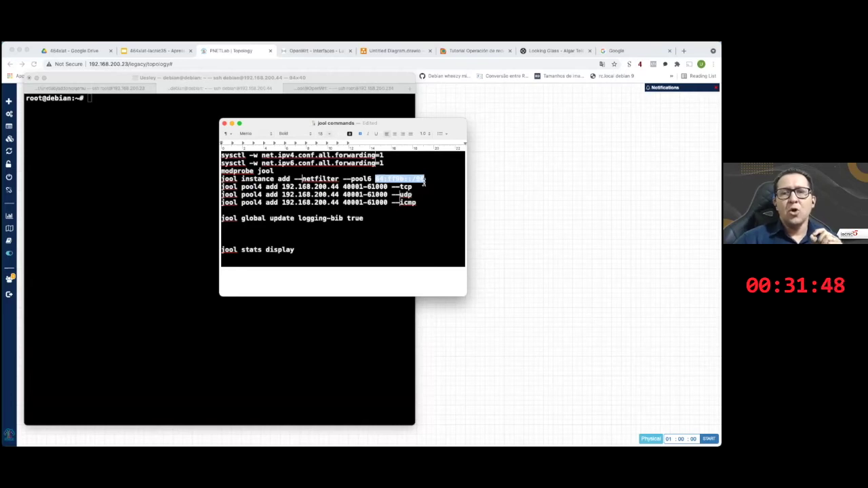
pyautogui.click(425, 180)
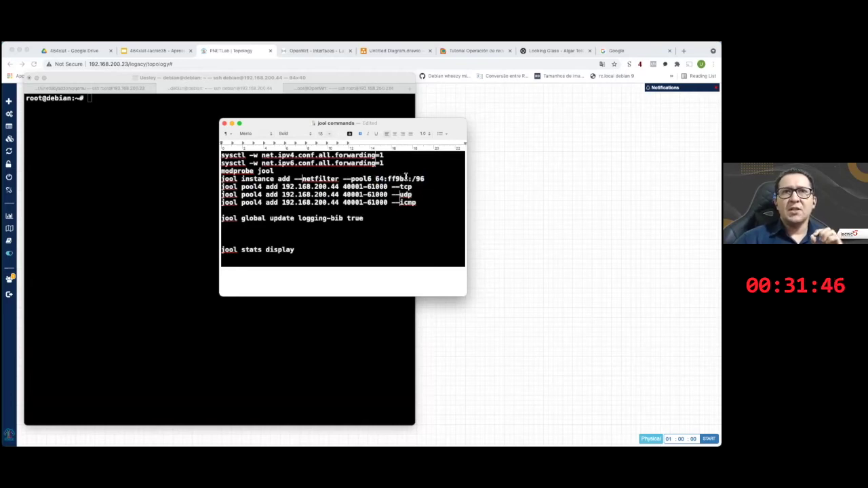
pyautogui.moveTo(375, 179); pyautogui.dragTo(425, 178)
pyautogui.click(428, 178)
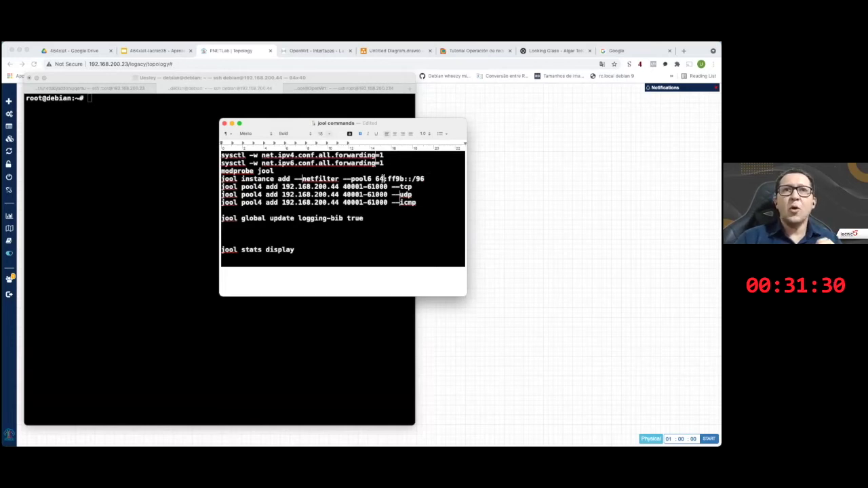
pyautogui.moveTo(375, 178); pyautogui.dragTo(412, 178)
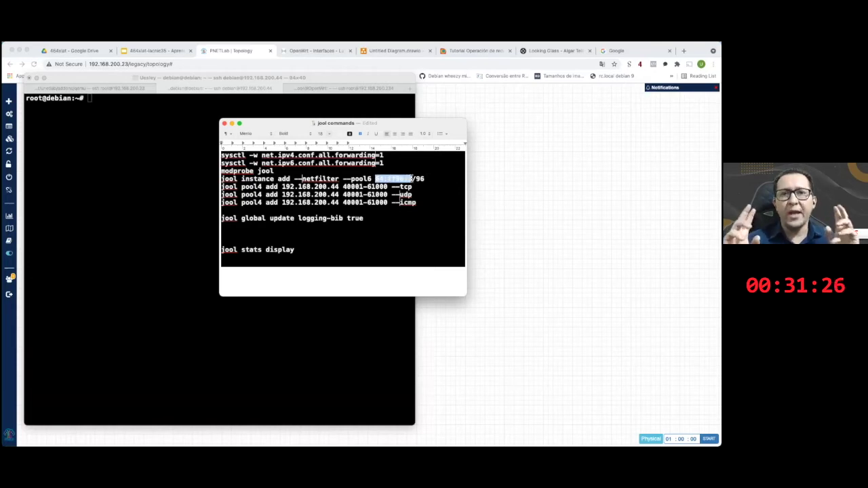
pyautogui.moveTo(371, 179); pyautogui.dragTo(405, 180)
pyautogui.click(407, 180)
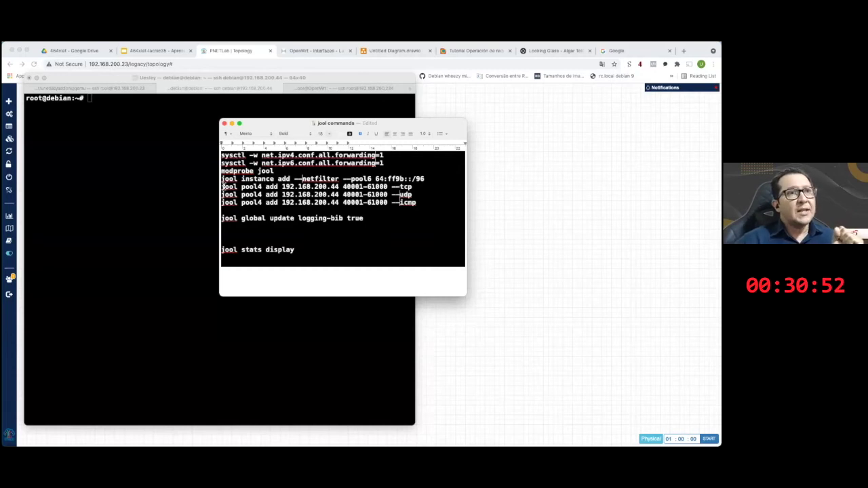
pyautogui.moveTo(221, 179); pyautogui.dragTo(416, 203)
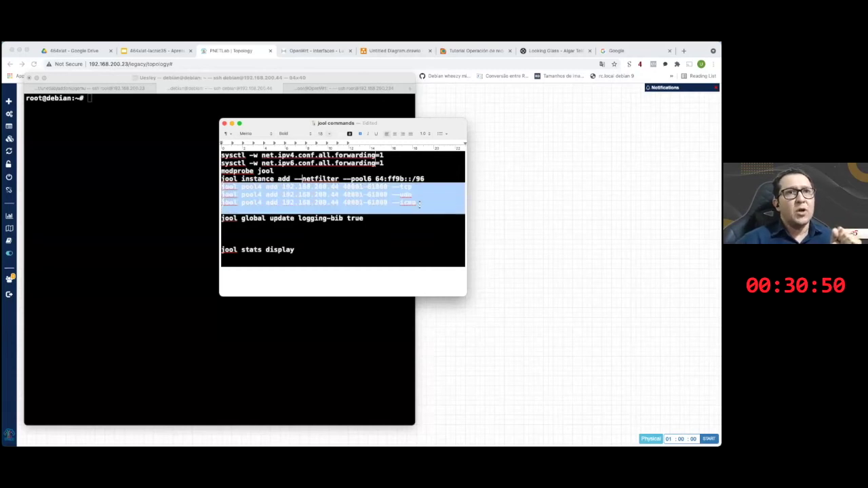
pyautogui.click(332, 189)
pyautogui.press('Escape')
pyautogui.moveTo(281, 187); pyautogui.dragTo(338, 186)
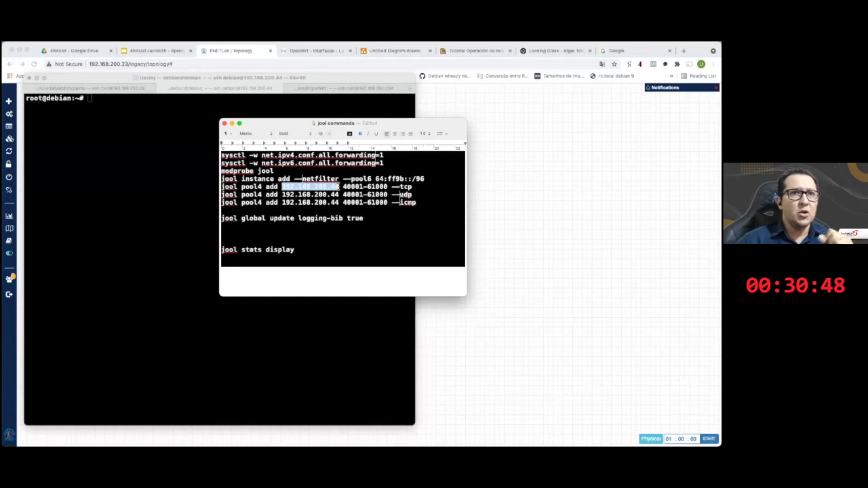
pyautogui.moveTo(281, 195); pyautogui.dragTo(339, 196)
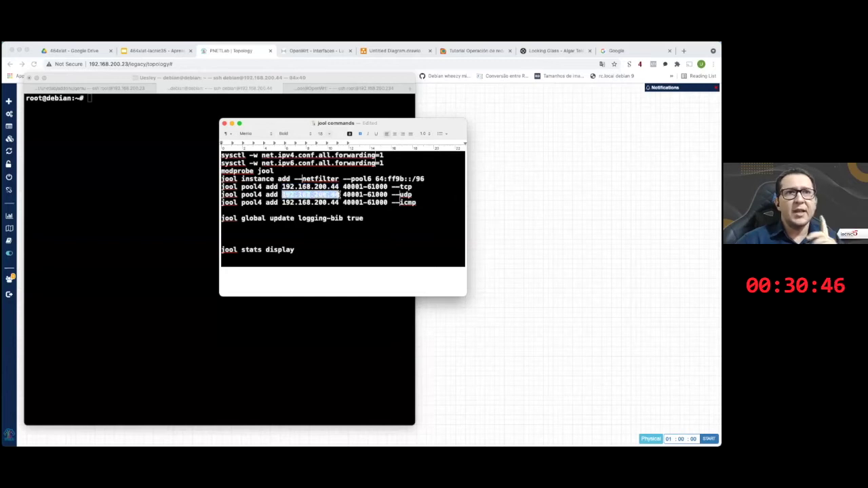
pyautogui.moveTo(282, 202); pyautogui.dragTo(388, 202)
pyautogui.click(396, 194)
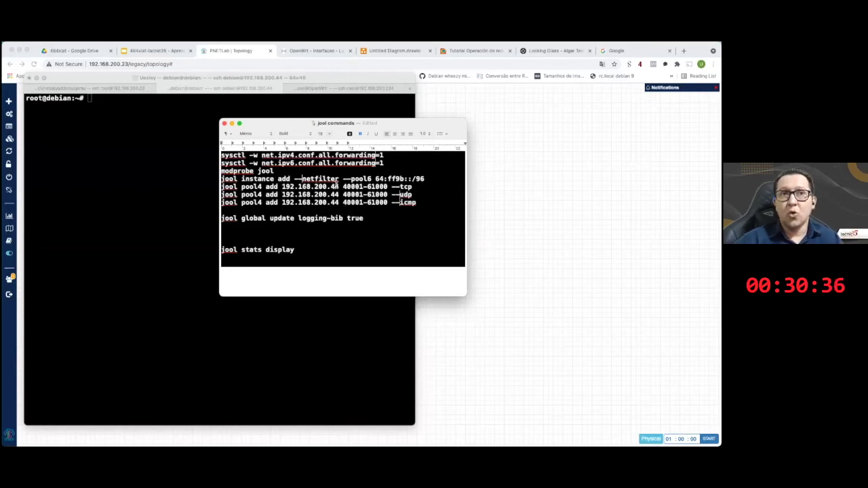
pyautogui.moveTo(281, 187); pyautogui.dragTo(328, 187)
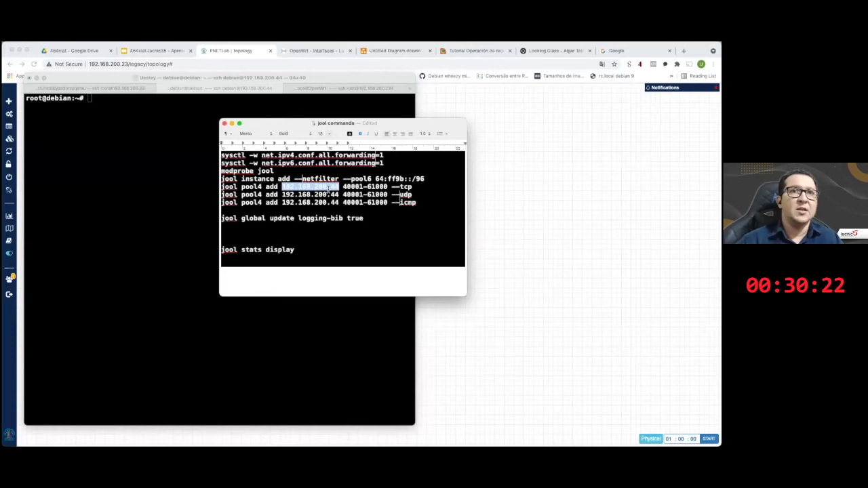
pyautogui.moveTo(343, 188); pyautogui.dragTo(388, 188)
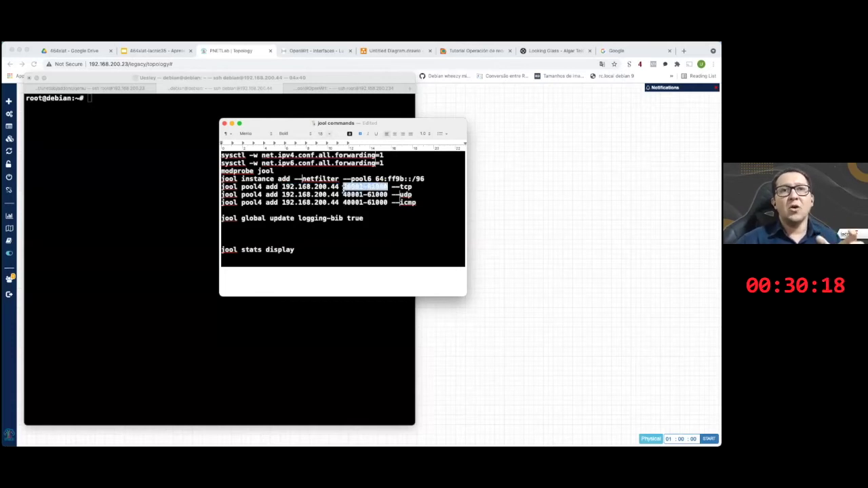
pyautogui.click(411, 193)
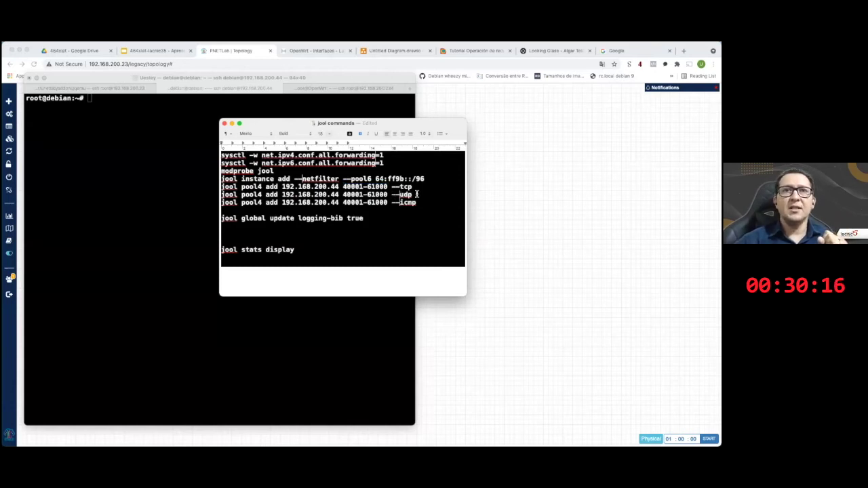
pyautogui.moveTo(411, 187); pyautogui.dragTo(399, 187)
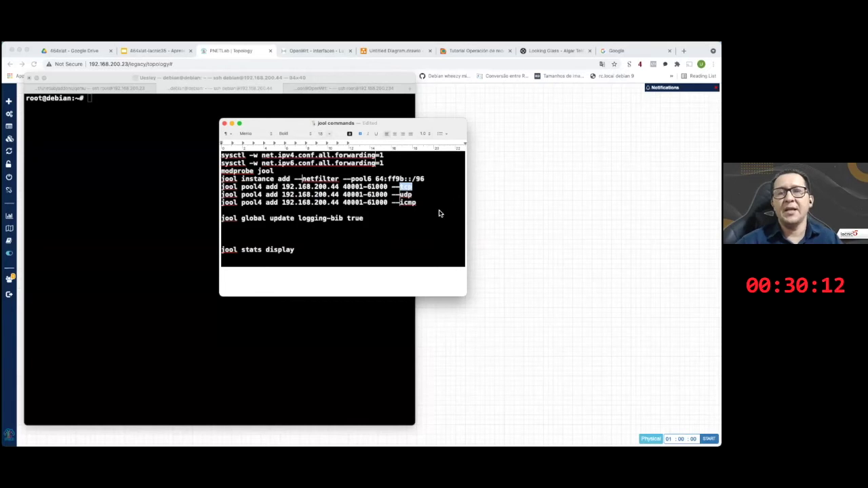
pyautogui.doubleClick(405, 194)
pyautogui.doubleClick(407, 202)
pyautogui.click(368, 222)
pyautogui.moveTo(369, 223); pyautogui.dragTo(221, 221)
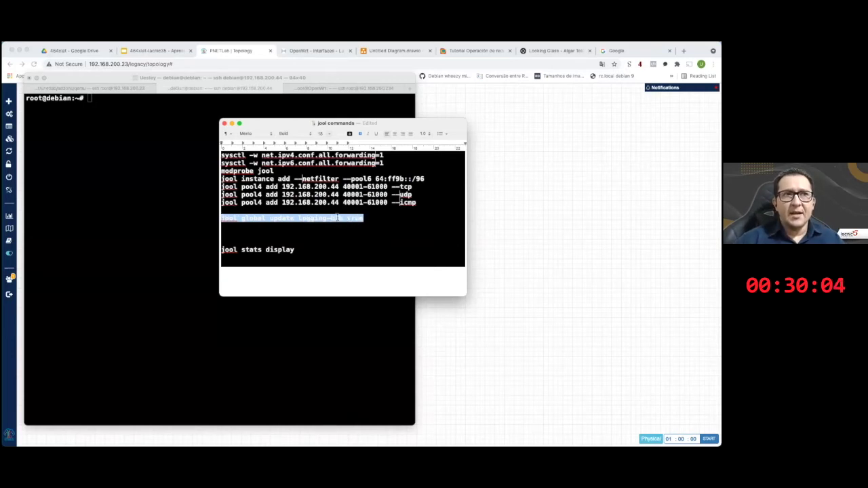
# - Clear the logging-bib line highlight and bring the Debian SSH terminal in front of TextEdit
pyautogui.click(378, 222)
pyautogui.hotkey('shift', 'alt', 'Left')
pyautogui.hotkey('shift', 'alt', 'Left')
pyautogui.hotkey('shift', 'alt', 'Left')
pyautogui.hotkey('shift', 'alt', 'Left')
pyautogui.hotkey('shift', 'alt', 'Left')
pyautogui.click(378, 222)
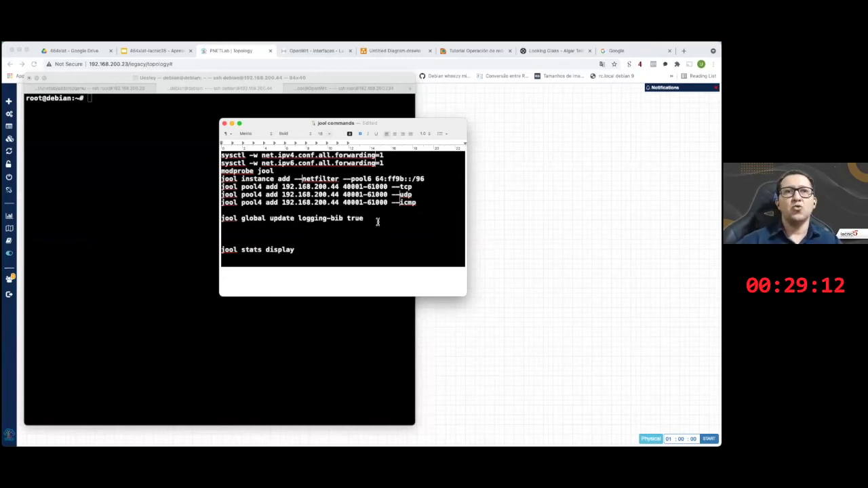
pyautogui.click(148, 156)
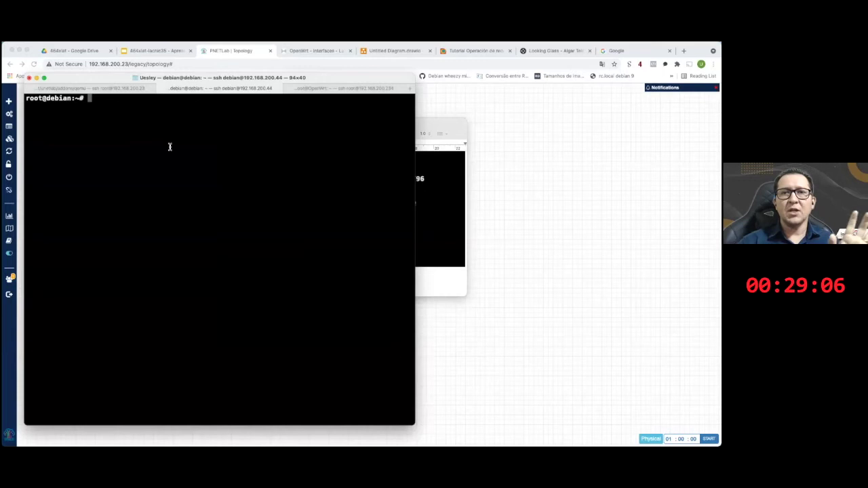
# - Recall the dig AAAA ipv4.google.com command from shell history and run it again
pyautogui.press('Up')
pyautogui.press('Up')
pyautogui.press('Up')
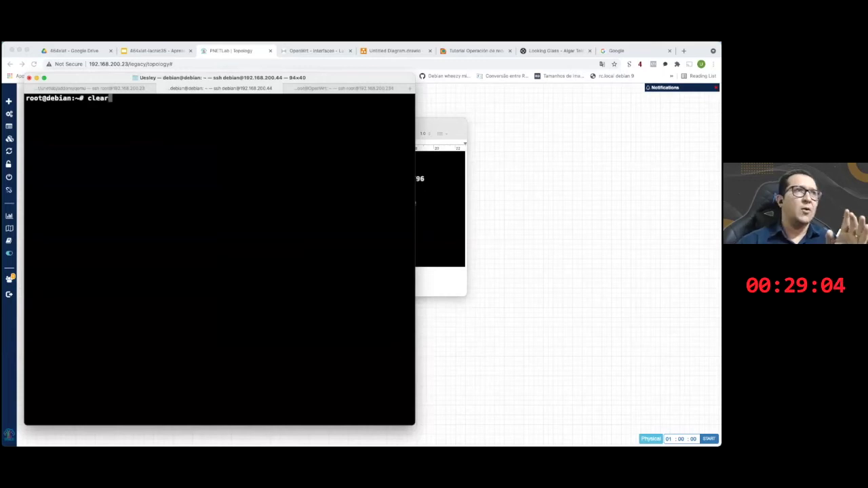
pyautogui.press('Up')
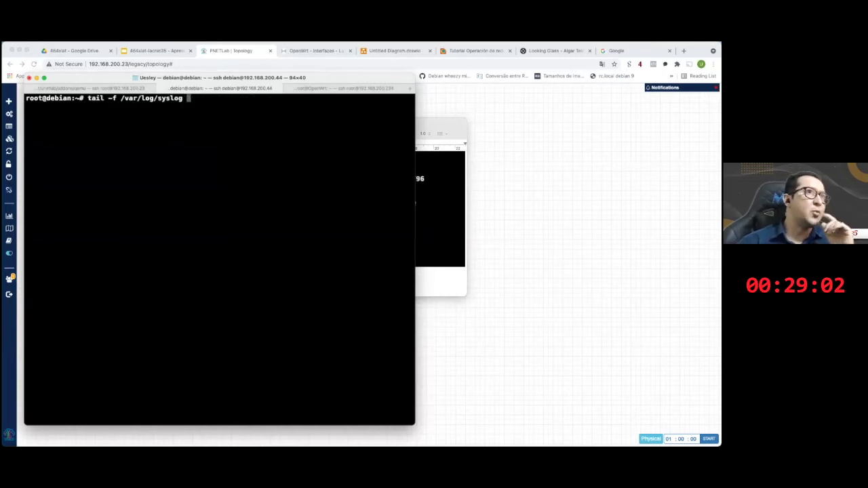
pyautogui.press('Down')
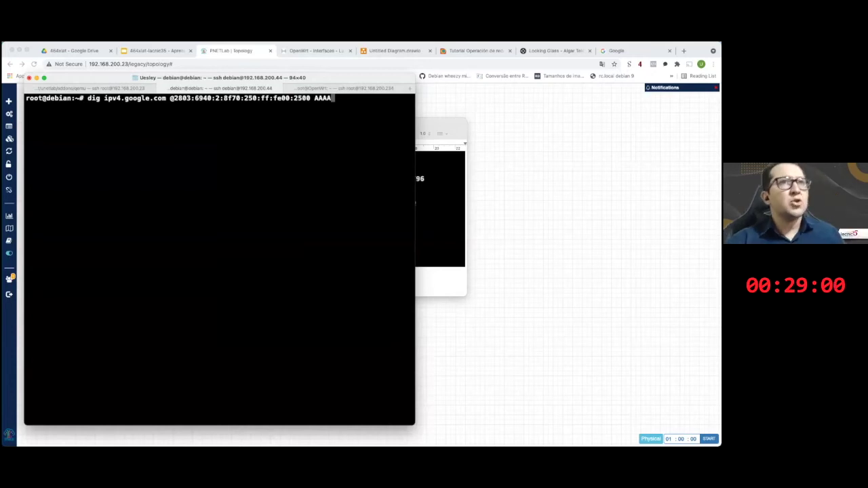
pyautogui.press('Return')
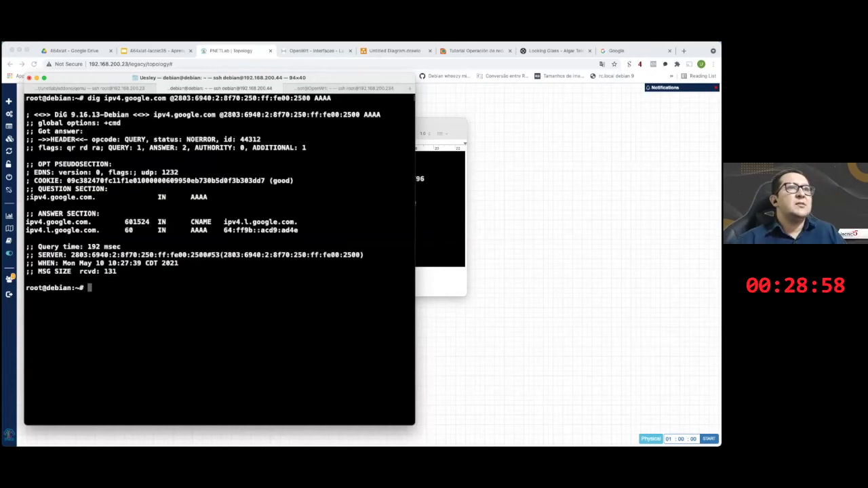
# - Highlight the query, DNS server, CNAME ipv4.l.google.com and answer 64:ff9b::acd9:ad4e, then show the topology
pyautogui.moveTo(88, 99); pyautogui.dragTo(165, 100)
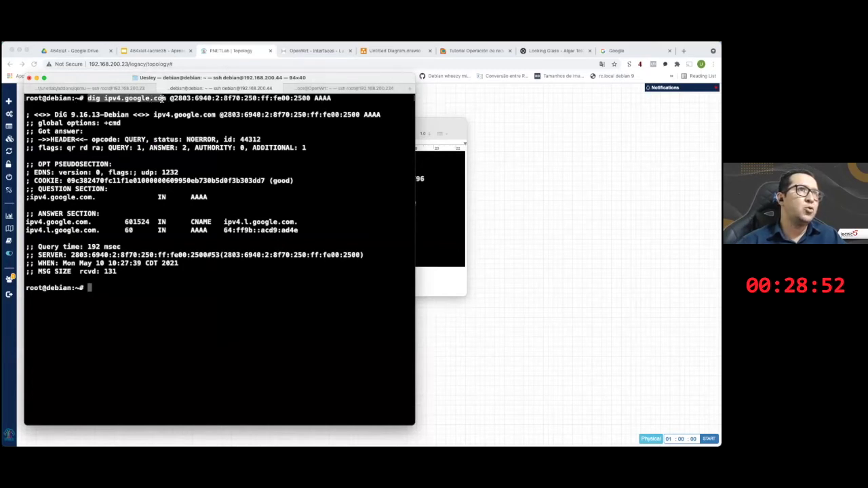
pyautogui.moveTo(170, 100)
pyautogui.mouseDown()
pyautogui.moveTo(310, 100)
pyautogui.moveTo(174, 99)
pyautogui.mouseUp()
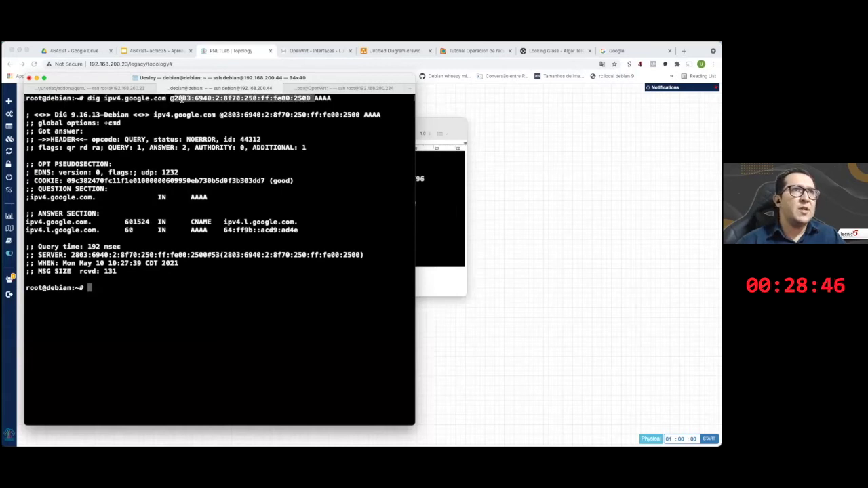
pyautogui.click(258, 129)
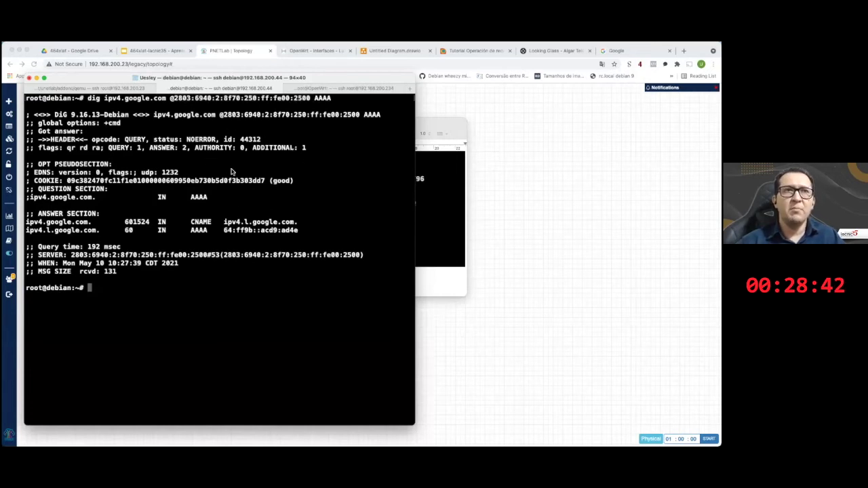
pyautogui.moveTo(173, 99); pyautogui.dragTo(310, 99)
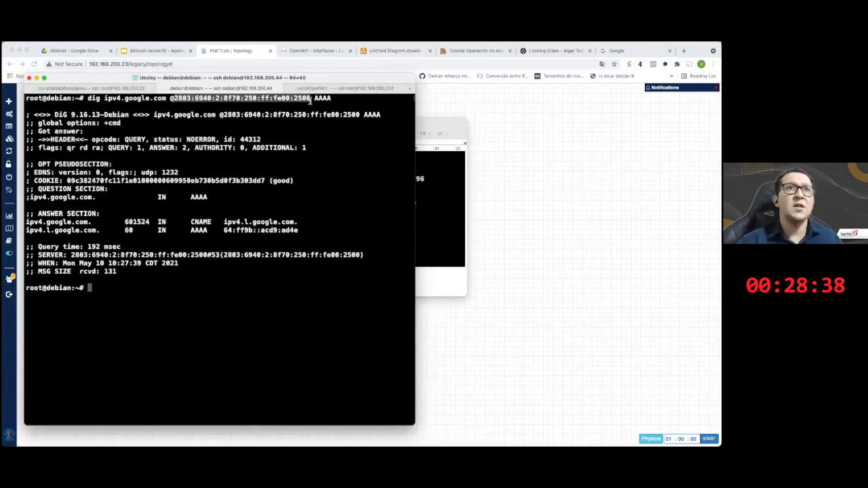
pyautogui.doubleClick(322, 98)
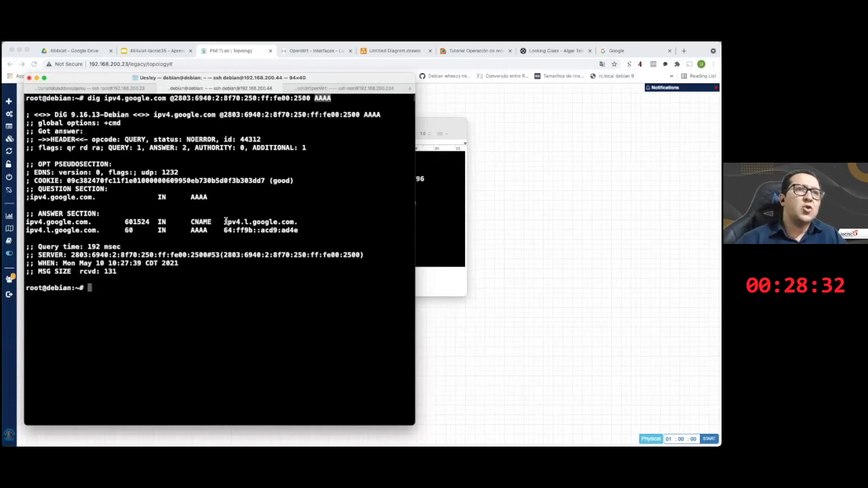
pyautogui.moveTo(224, 222); pyautogui.dragTo(294, 222)
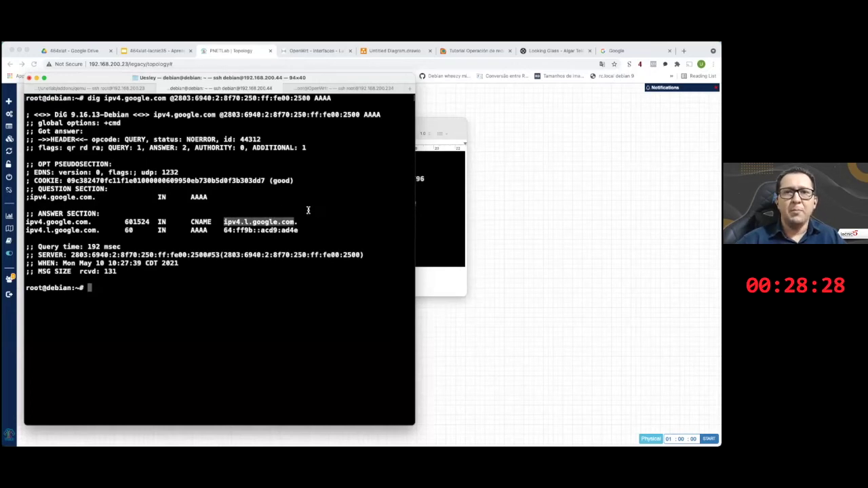
pyautogui.moveTo(224, 230); pyautogui.dragTo(298, 230)
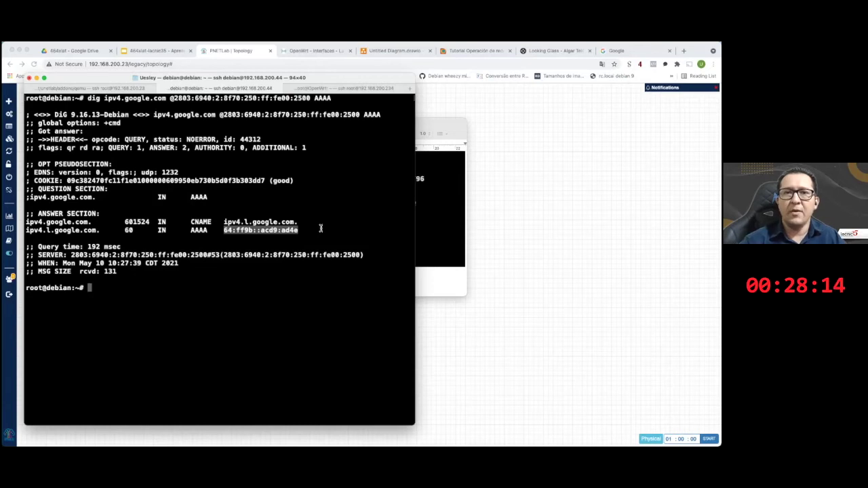
pyautogui.click(300, 231)
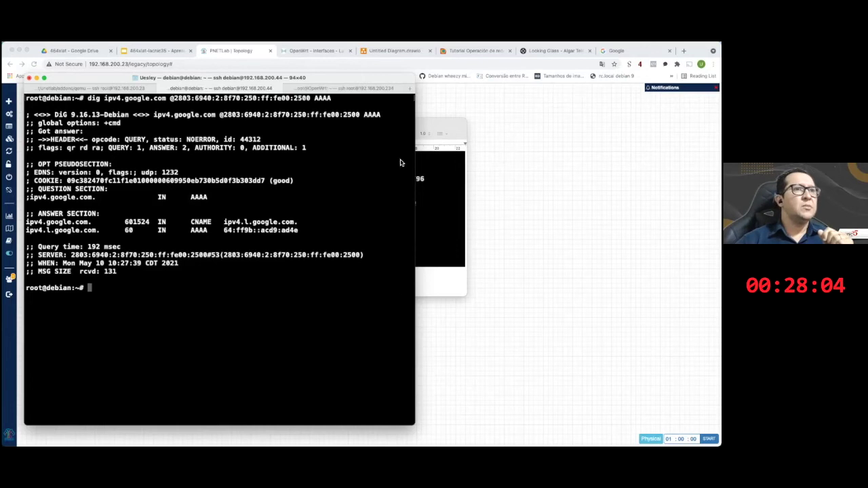
pyautogui.click(317, 54)
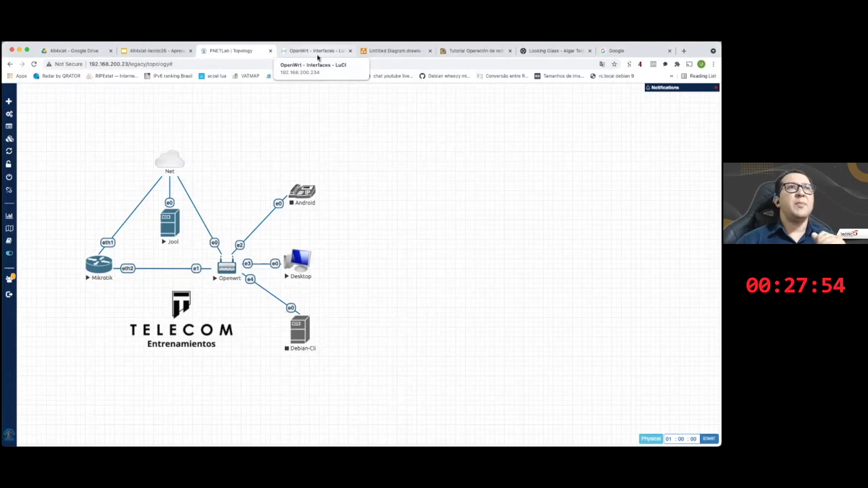
# - Confirm package 464xlat version 12 under Installed software, then return to Network > Interfaces
pyautogui.hotkey('ctrl', 'Tab')
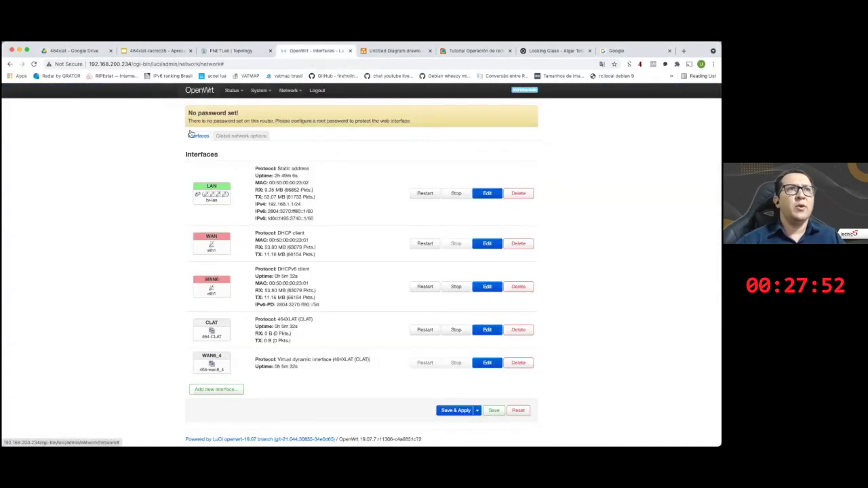
pyautogui.moveTo(261, 92)
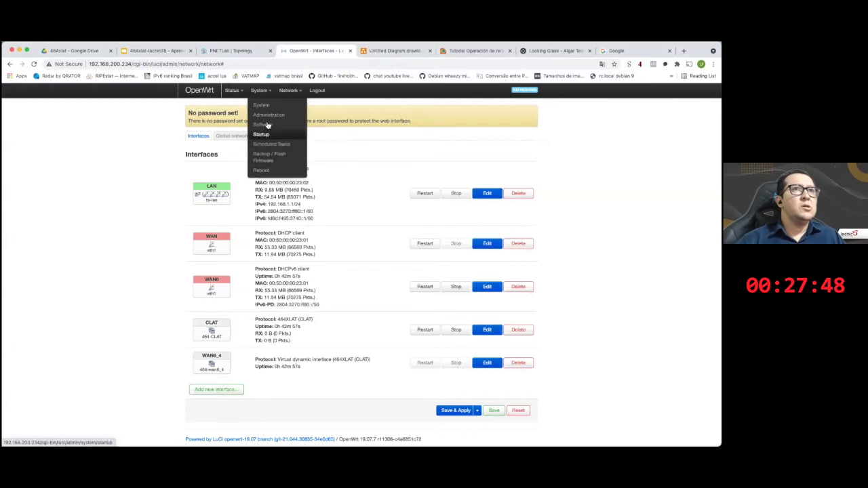
pyautogui.click(267, 124)
pyautogui.click(223, 204)
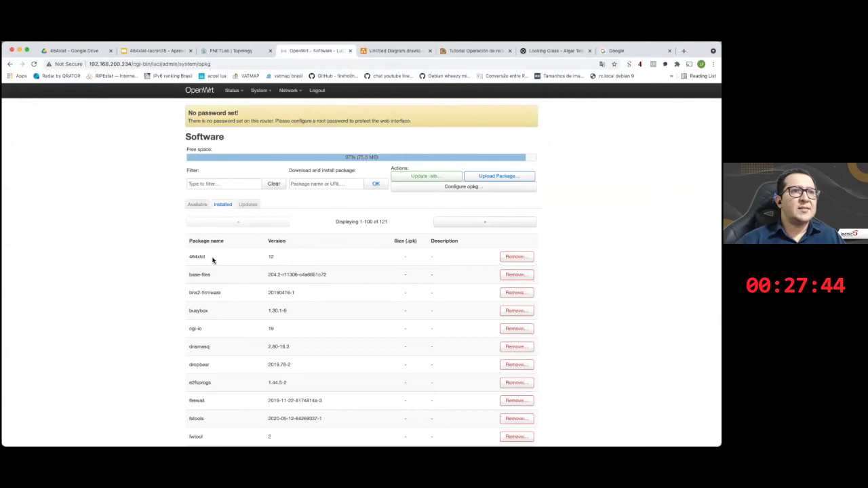
pyautogui.scroll(5, 204, 261)
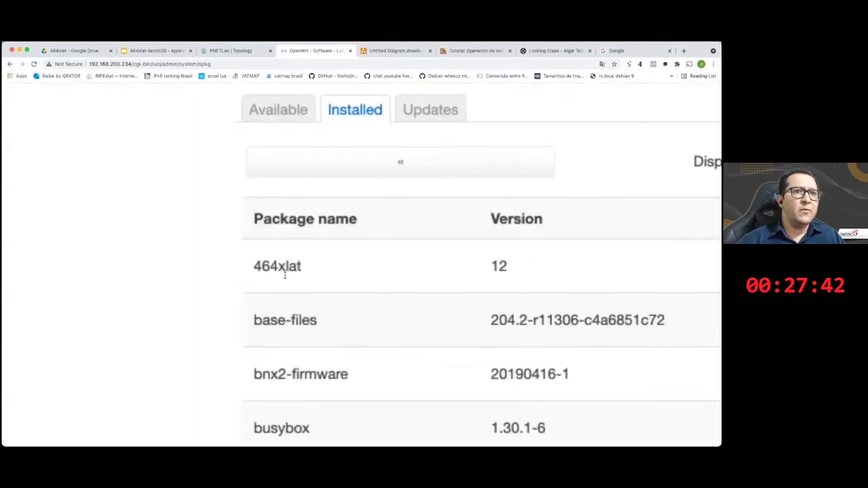
pyautogui.scroll(-5, 300, 273)
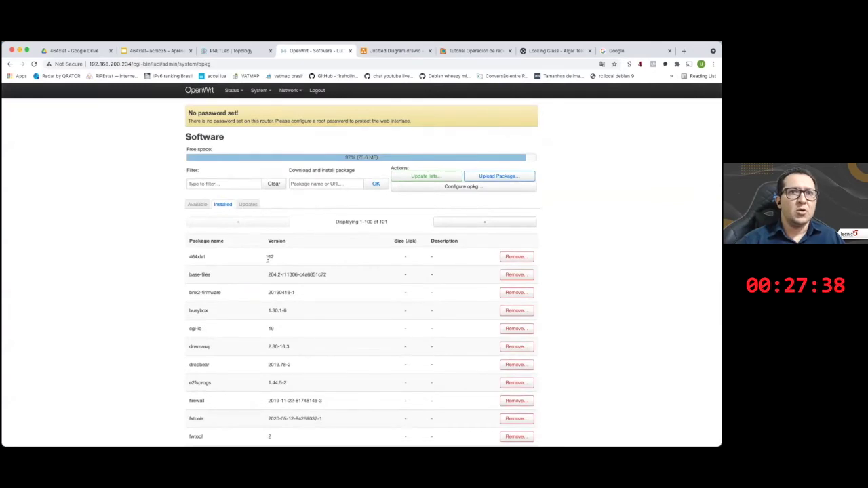
pyautogui.moveTo(288, 90)
pyautogui.click(292, 107)
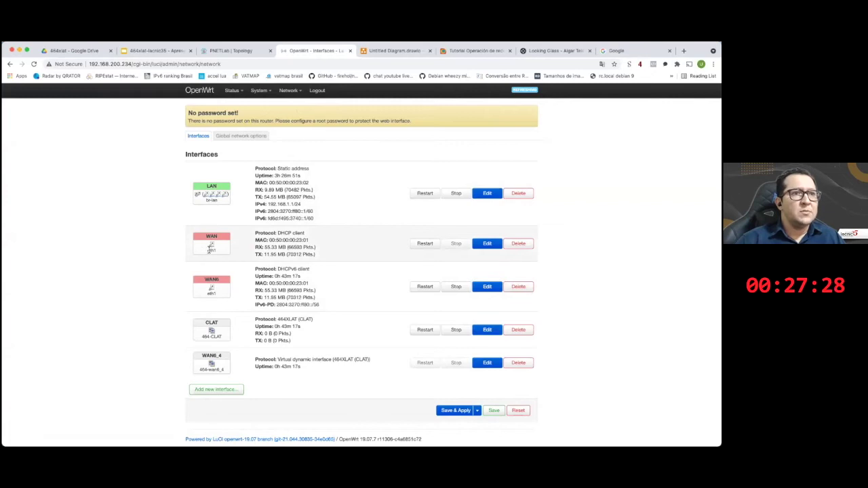
# - Enlarge the OpenWrt Interfaces page and highlight the WAN6 delegated IPv6 prefix
pyautogui.click(234, 52)
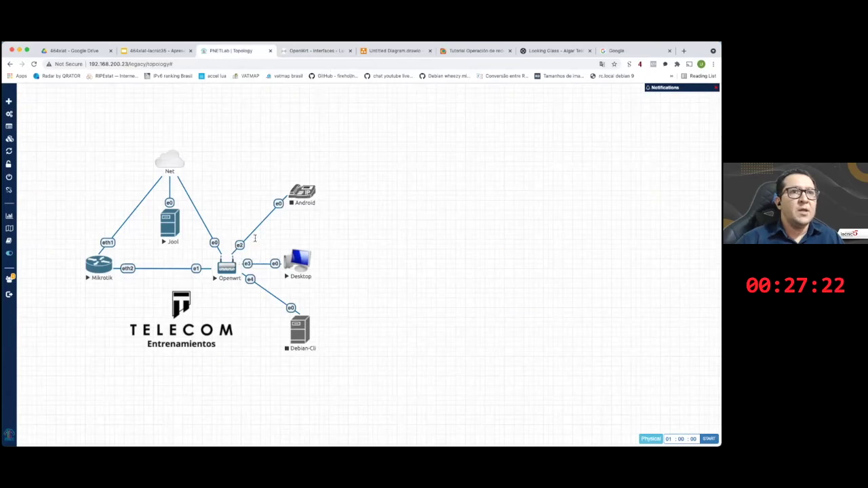
pyautogui.hotkey('ctrl', 'Tab')
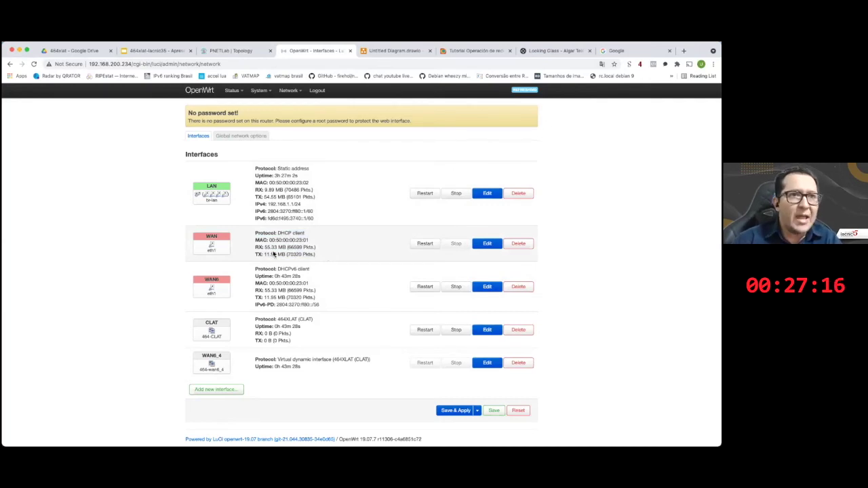
pyautogui.press('super+plus')
pyautogui.scroll(5, 224, 298)
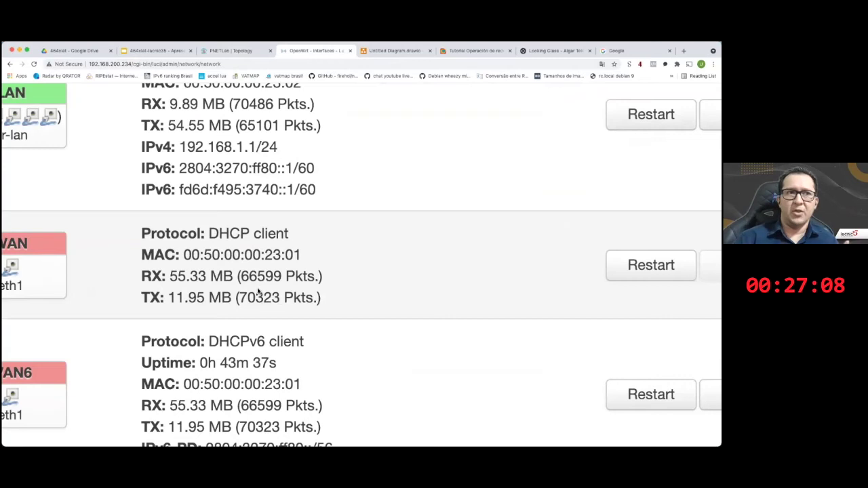
pyautogui.press('super+minus')
pyautogui.press('super+minus')
pyautogui.press('super+minus')
pyautogui.press('super+minus')
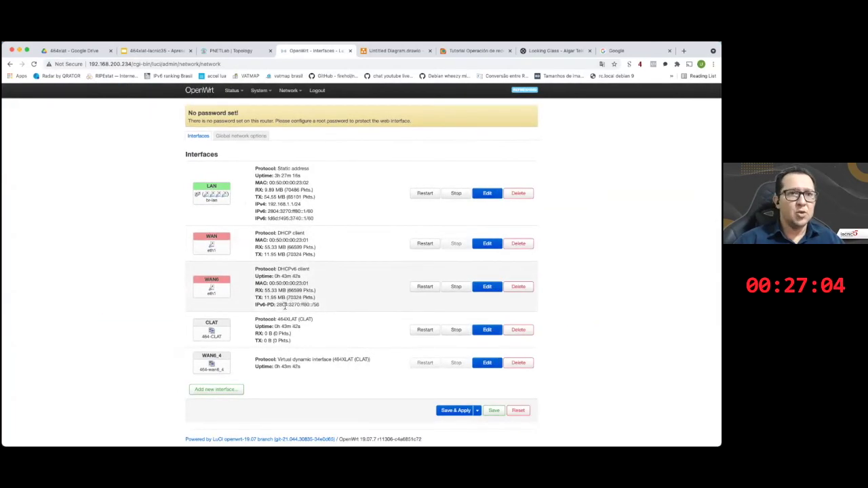
pyautogui.press('super+equal')
pyautogui.press('super+equal')
pyautogui.press('super+equal')
pyautogui.press('super+equal')
pyautogui.scroll(5, 203, 283)
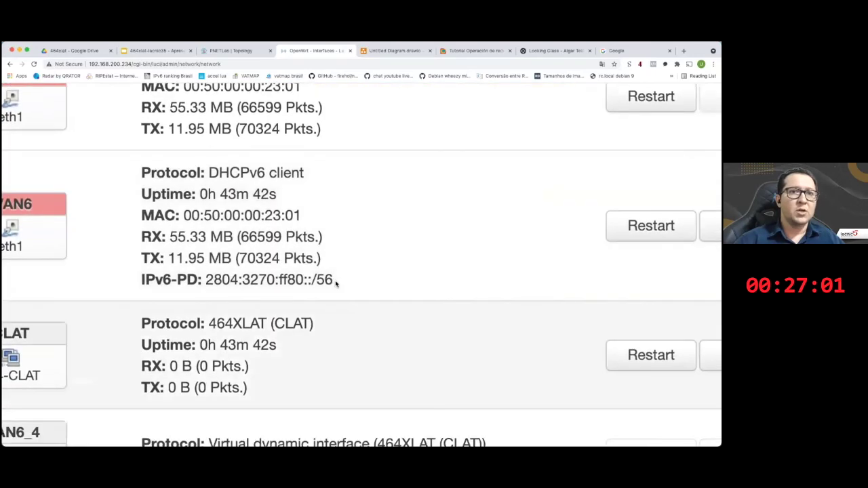
pyautogui.moveTo(205, 279); pyautogui.dragTo(336, 283)
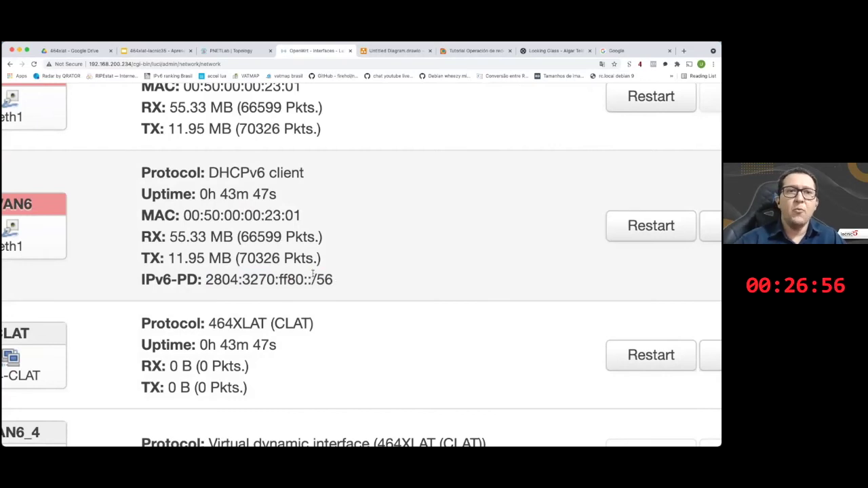
pyautogui.scroll(-5, 308, 273)
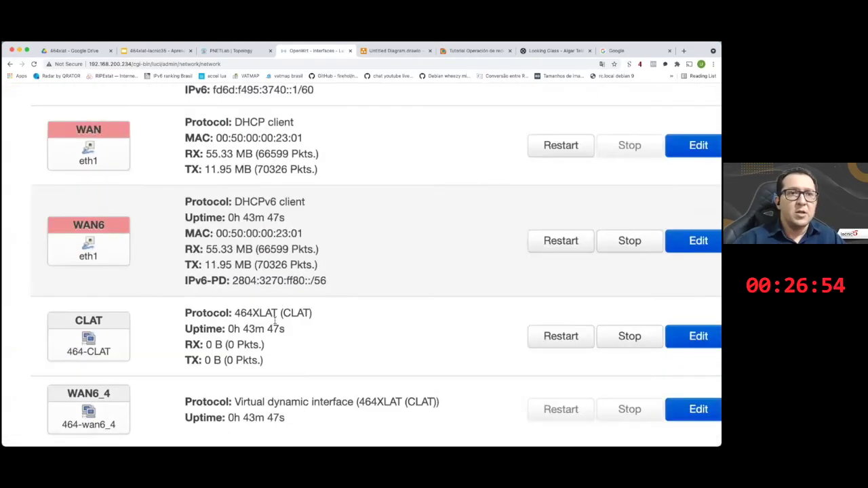
pyautogui.press('super+minus')
# - Highlight the CLAT details and the LAN addresses 192.168.1.1/24 and global IPv6, then return to the terminal
pyautogui.moveTo(254, 322); pyautogui.dragTo(308, 345)
pyautogui.click(305, 345)
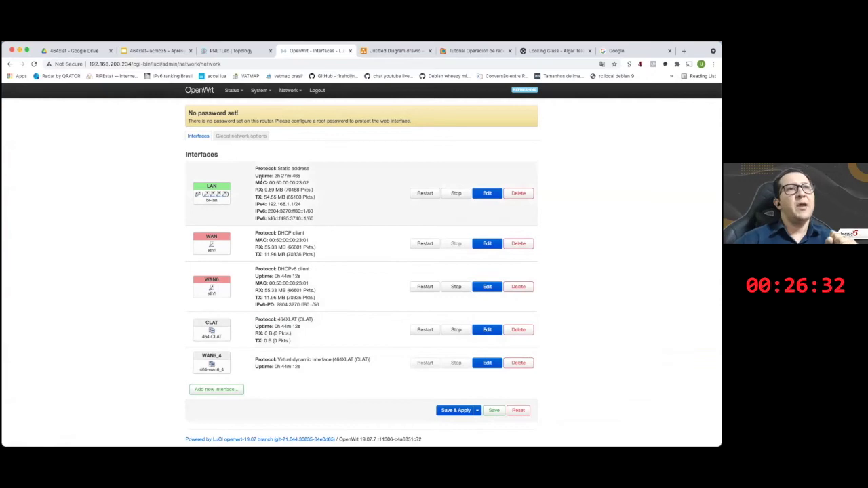
pyautogui.moveTo(256, 168); pyautogui.dragTo(317, 218)
pyautogui.moveTo(256, 204); pyautogui.dragTo(299, 209)
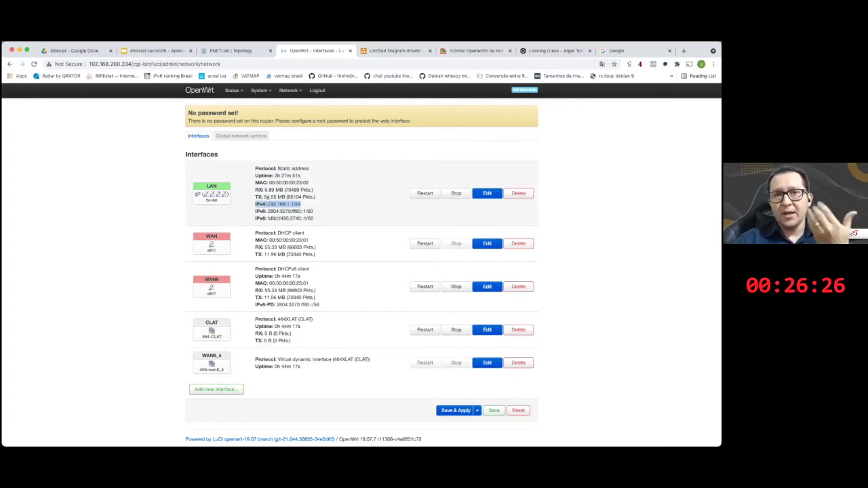
pyautogui.click(265, 202)
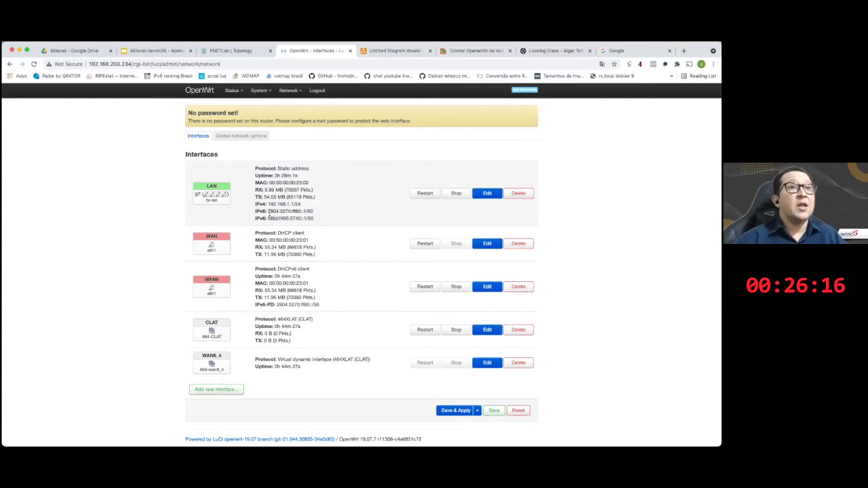
pyautogui.moveTo(268, 212); pyautogui.dragTo(323, 215)
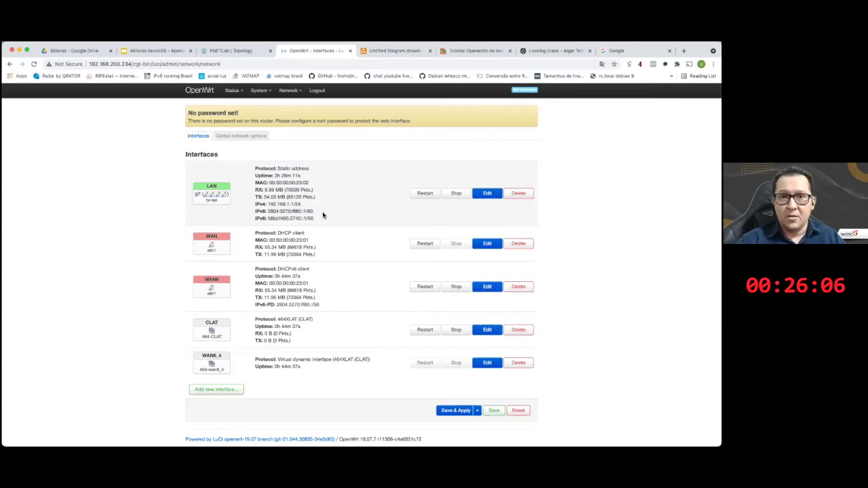
pyautogui.moveTo(246, 447)
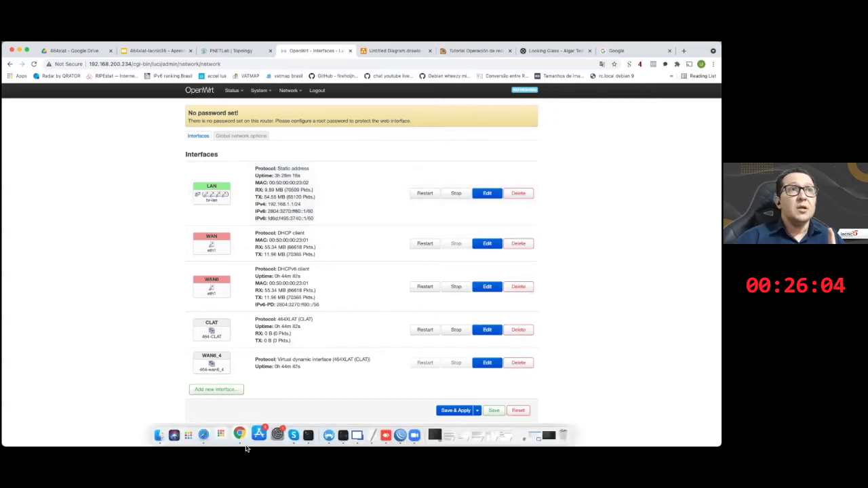
pyautogui.click(300, 434)
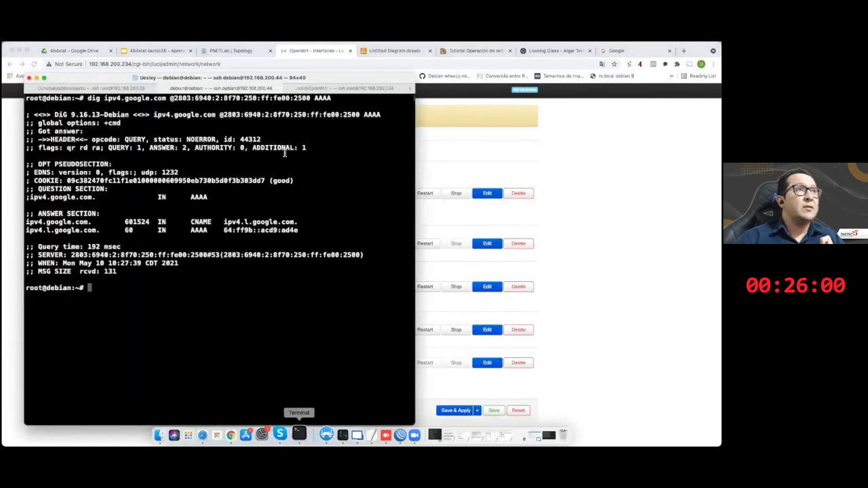
# - In the OpenWrt SSH session, clear the screen, run ip route show and highlight the default route via 464-wan6_4
pyautogui.press('super+shift+bracketright')
pyautogui.press('Return')
pyautogui.press('Return')
pyautogui.press('Return')
pyautogui.press('Return')
pyautogui.press('Return')
pyautogui.write('cle')
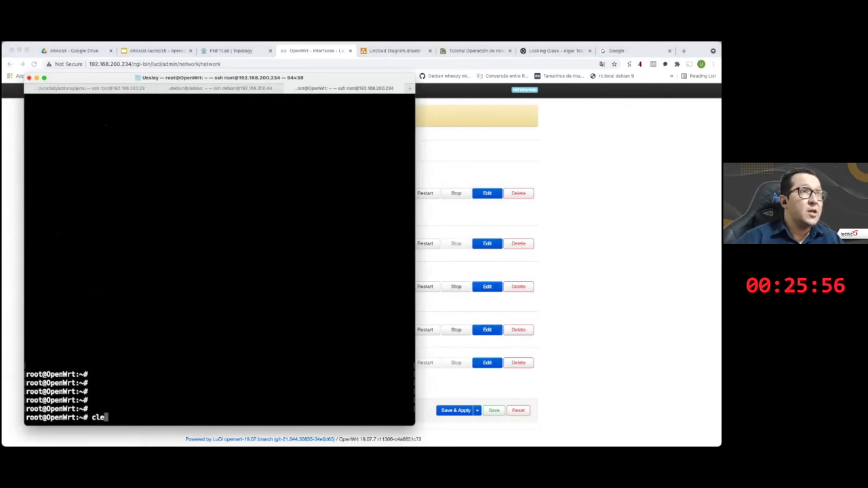
pyautogui.write('ar')
pyautogui.press('Return')
pyautogui.press('Return')
pyautogui.press('Return')
pyautogui.press('Return')
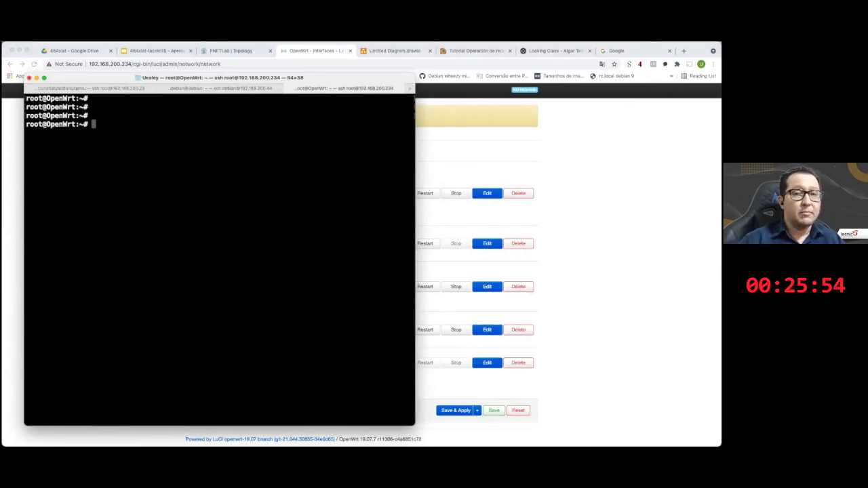
pyautogui.write('ip route show')
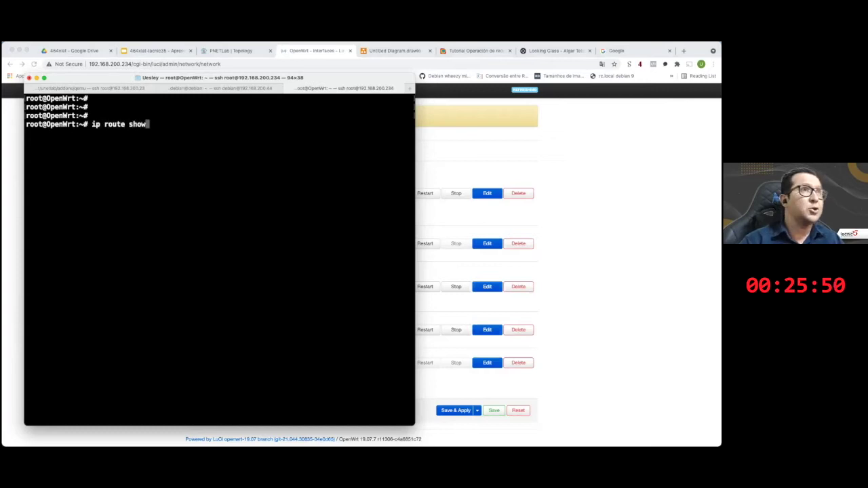
pyautogui.press('Return')
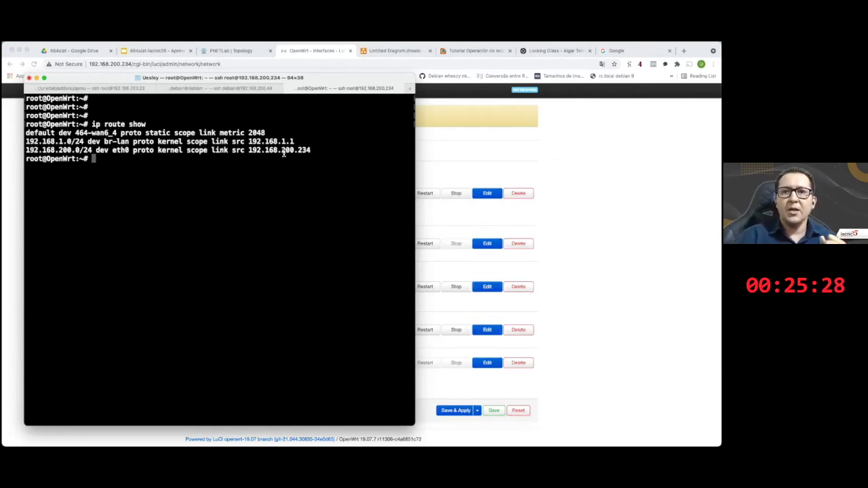
pyautogui.moveTo(26, 133); pyautogui.dragTo(117, 133)
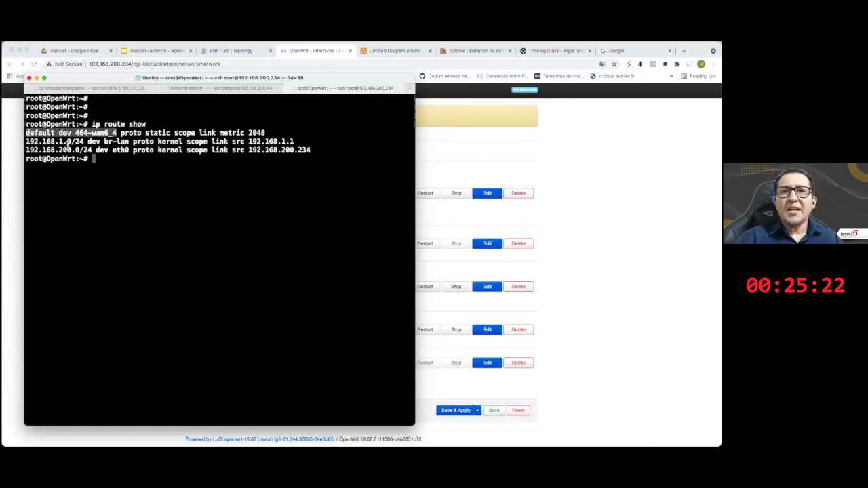
pyautogui.click(75, 135)
pyautogui.moveTo(74, 135); pyautogui.dragTo(118, 135)
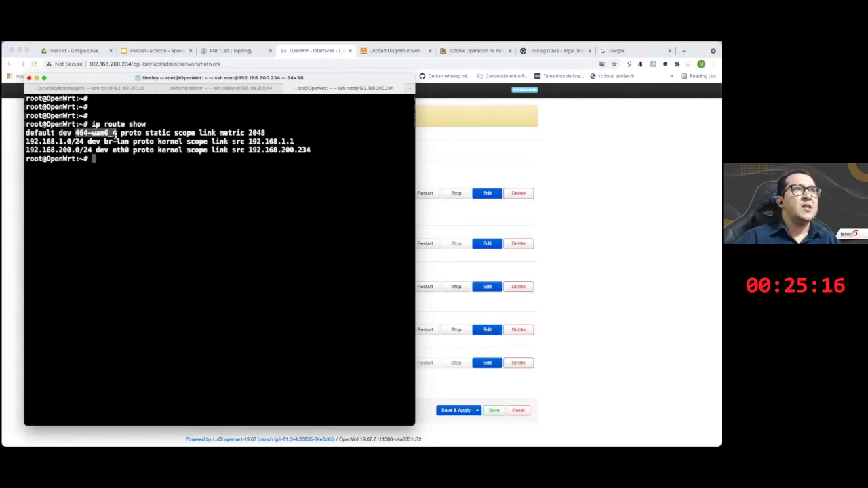
pyautogui.click(123, 135)
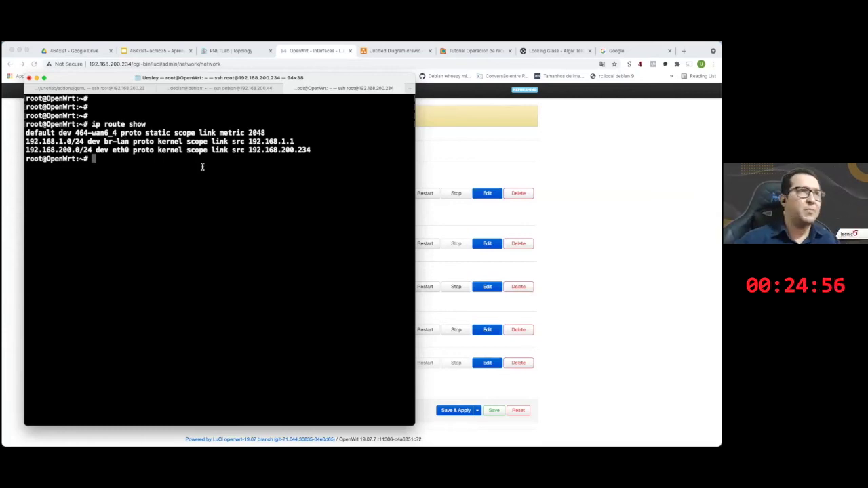
# - Run ip -6 route show, highlight the default and 2804:3270:ff80::/64 routes, then return to the browser
pyautogui.write('ip ')
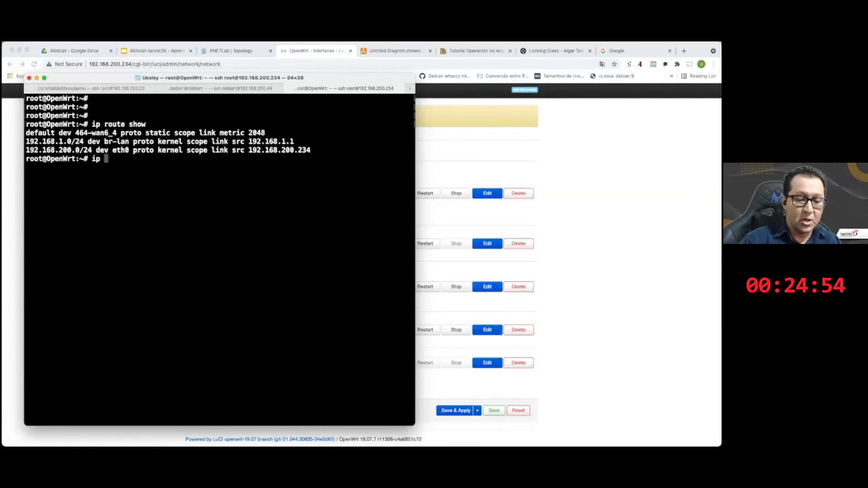
pyautogui.write('-6 route show')
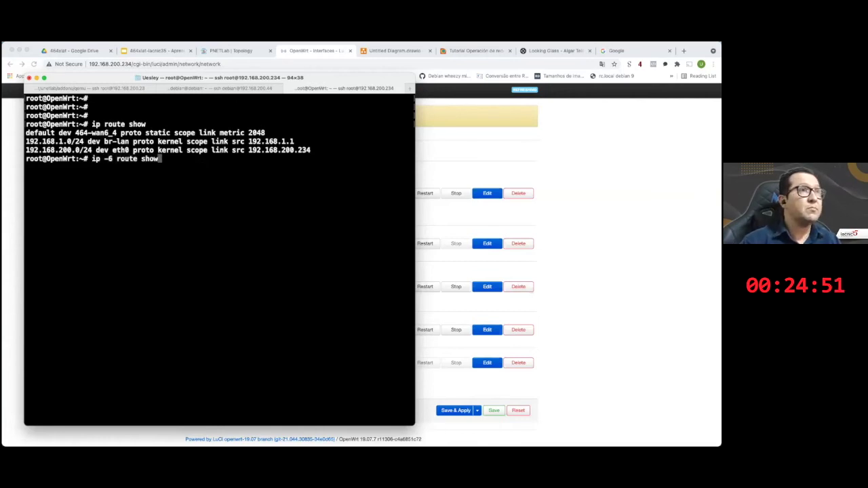
pyautogui.press('Return')
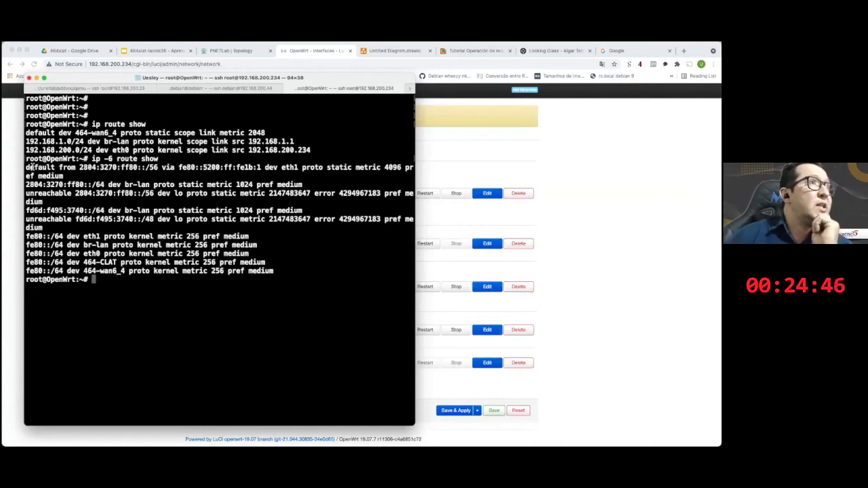
pyautogui.moveTo(25, 167); pyautogui.dragTo(177, 169)
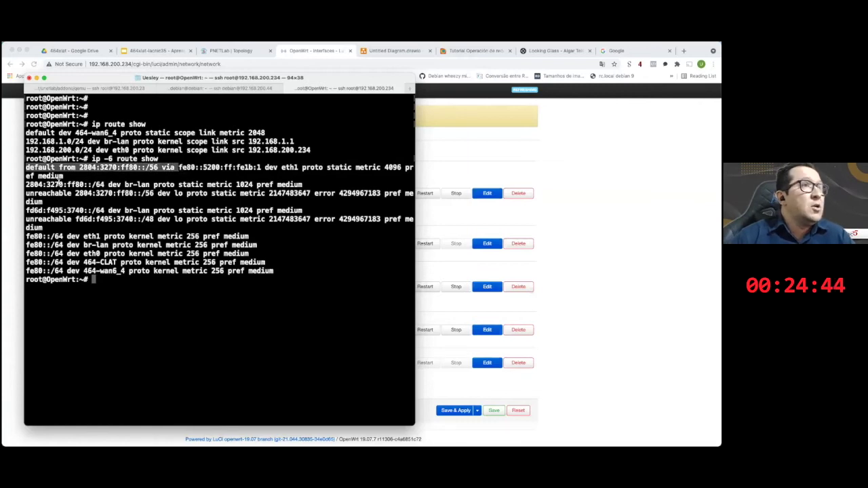
pyautogui.click(105, 189)
pyautogui.moveTo(105, 189); pyautogui.dragTo(192, 193)
pyautogui.click(211, 210)
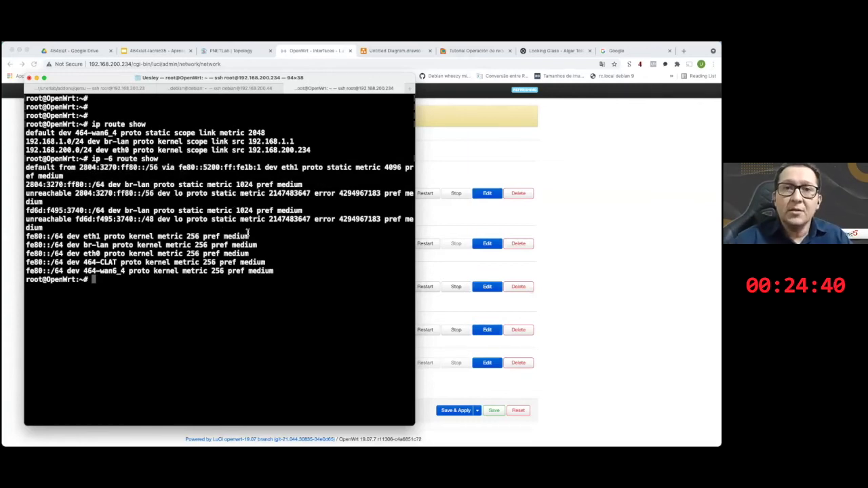
pyautogui.click(587, 234)
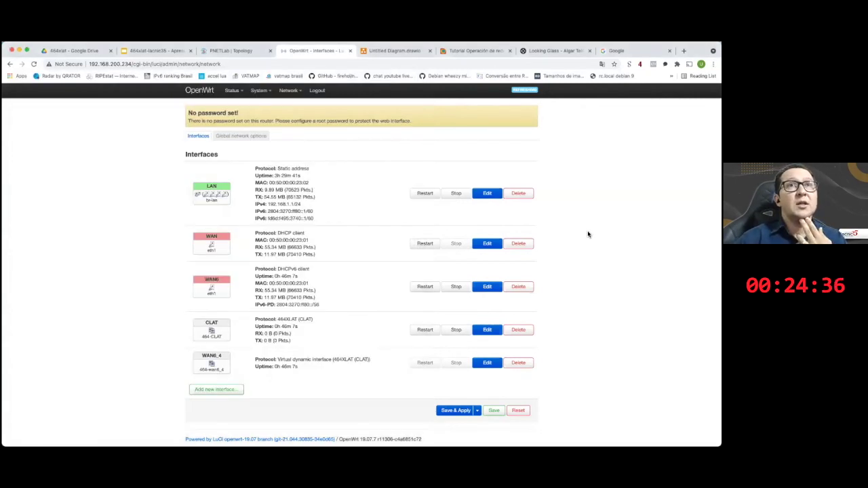
# - Open and enlarge the Desktop node's console, then enter the user password at the Ubuntu login, retrying once
pyautogui.click(254, 50)
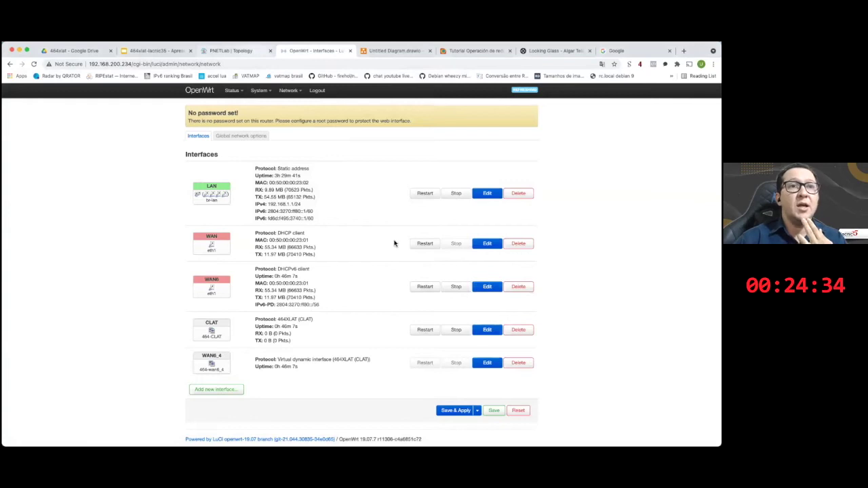
pyautogui.click(301, 265)
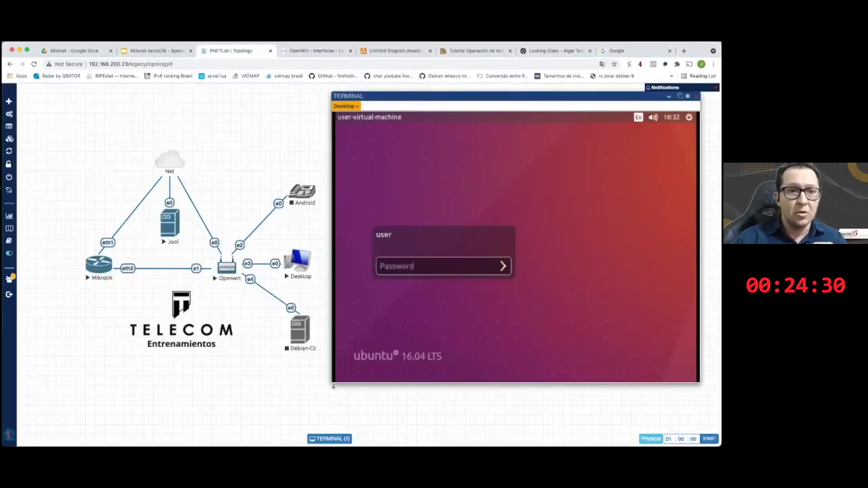
pyautogui.moveTo(333, 384); pyautogui.dragTo(331, 397)
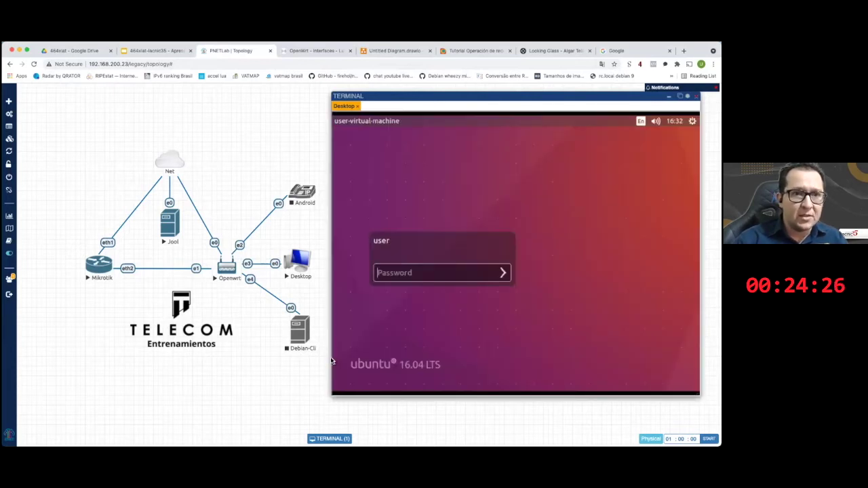
pyautogui.click(419, 272)
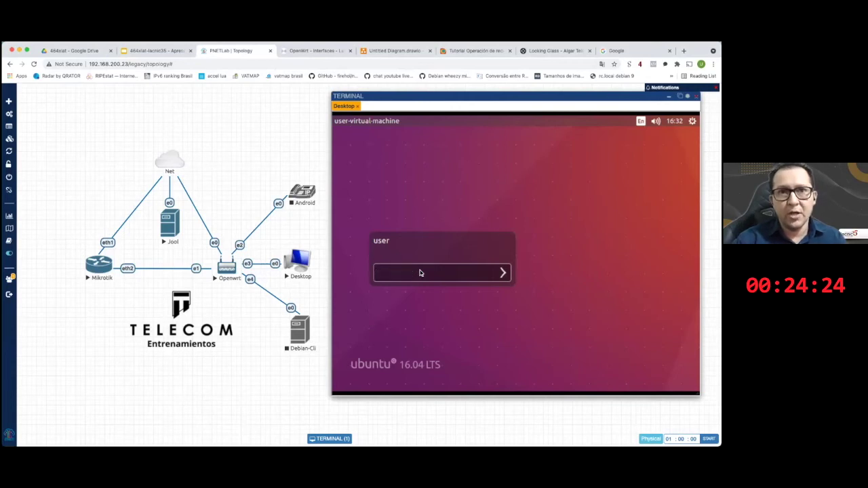
pyautogui.write('user')
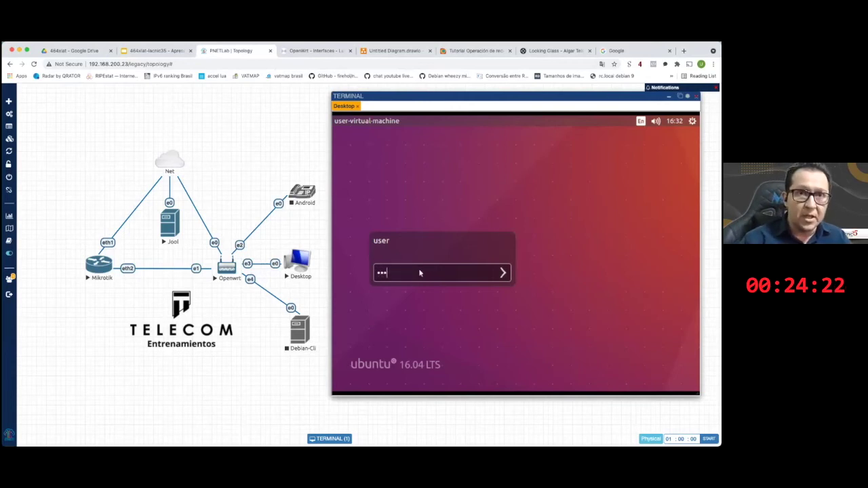
pyautogui.write('123')
pyautogui.press('Return')
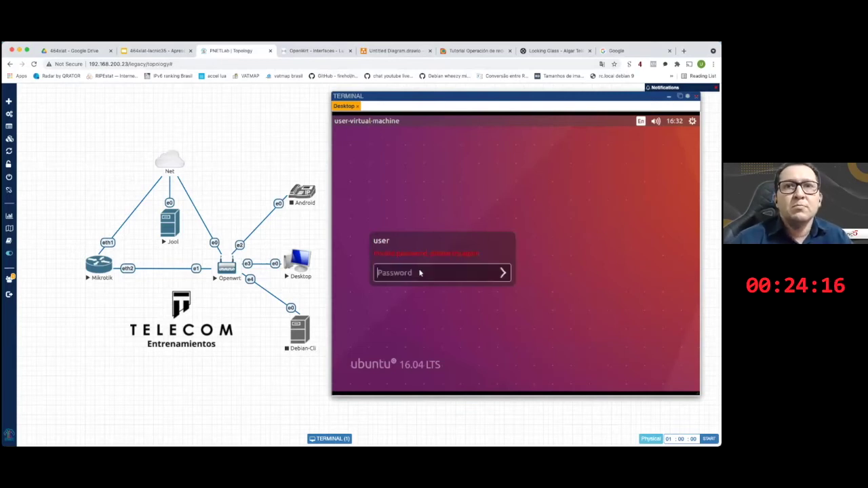
pyautogui.write('user123')
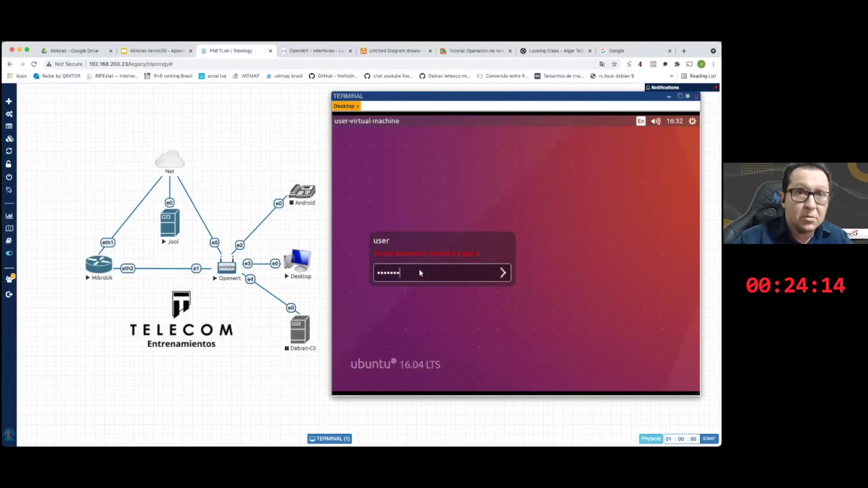
pyautogui.press('Return')
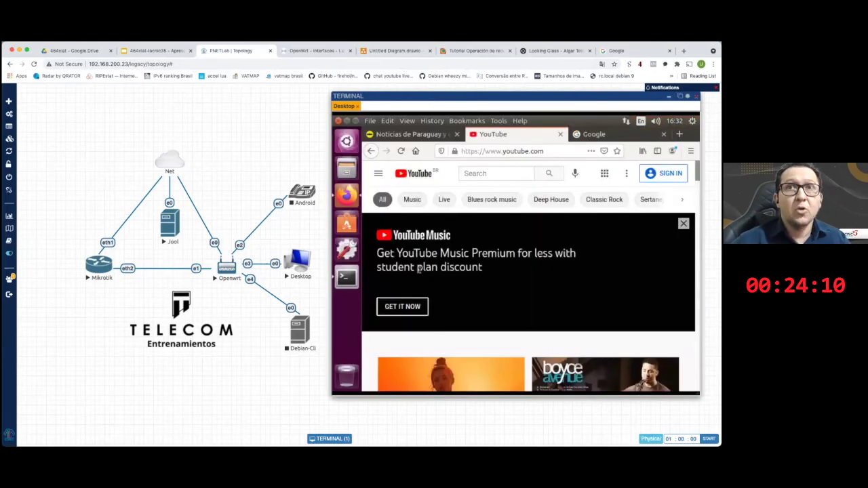
# - Show the Noticias de Paraguay page, re-run ping ipv4.google.com in an Ubuntu terminal, then switch to the Debian terminal
pyautogui.click(437, 136)
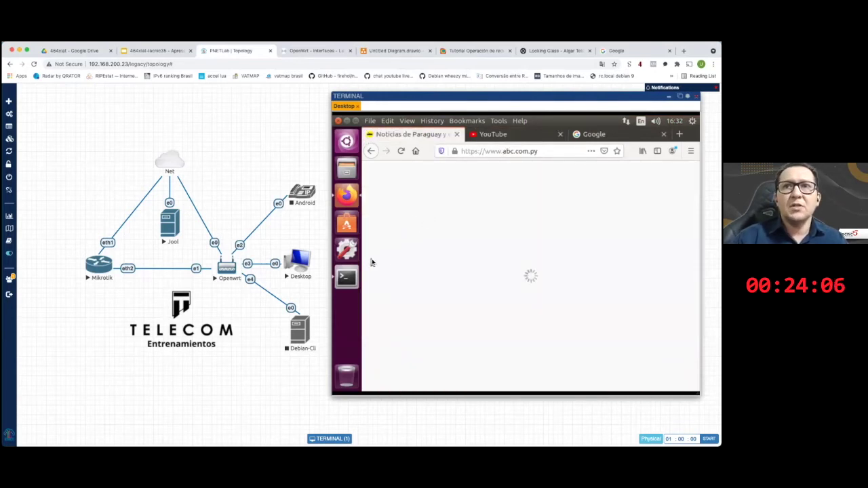
pyautogui.click(347, 277)
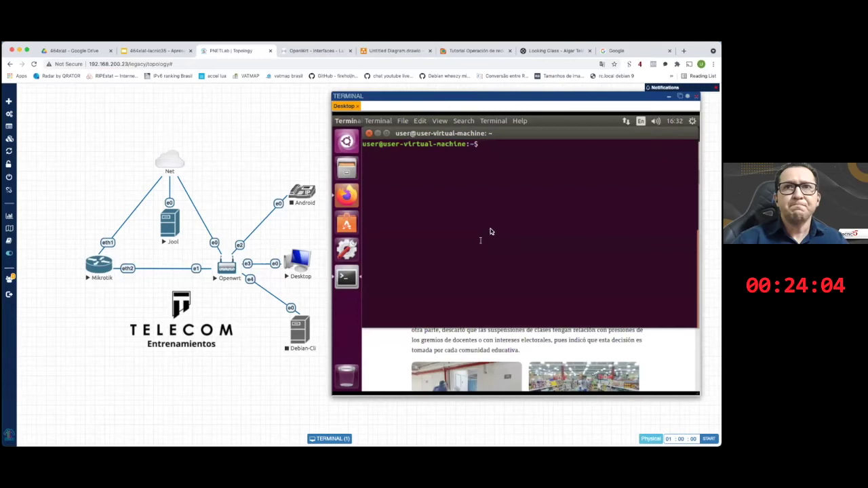
pyautogui.write('clear')
pyautogui.press('Up')
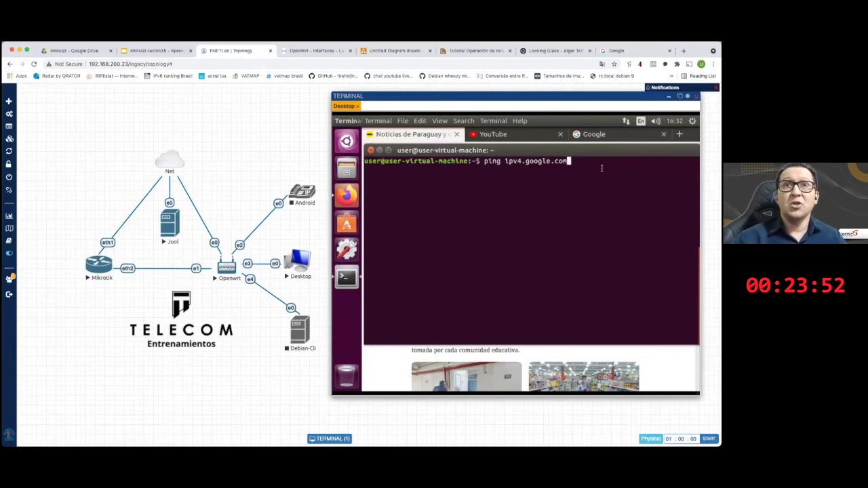
pyautogui.press('Return')
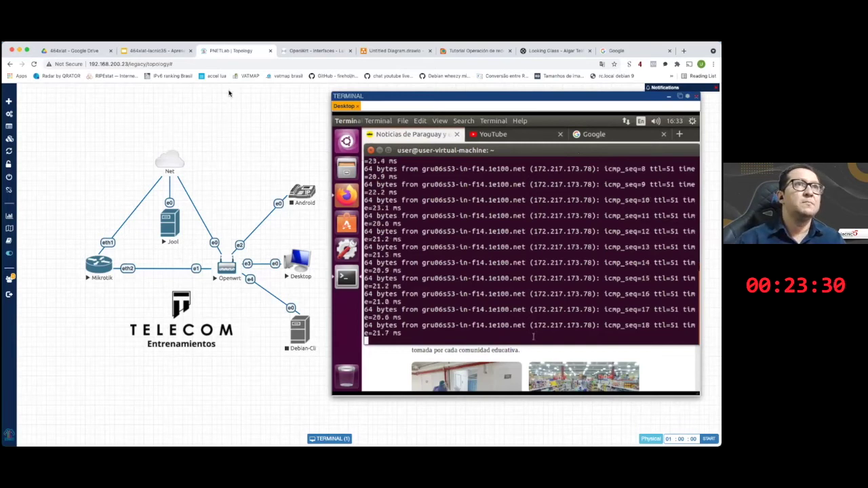
pyautogui.moveTo(426, 437)
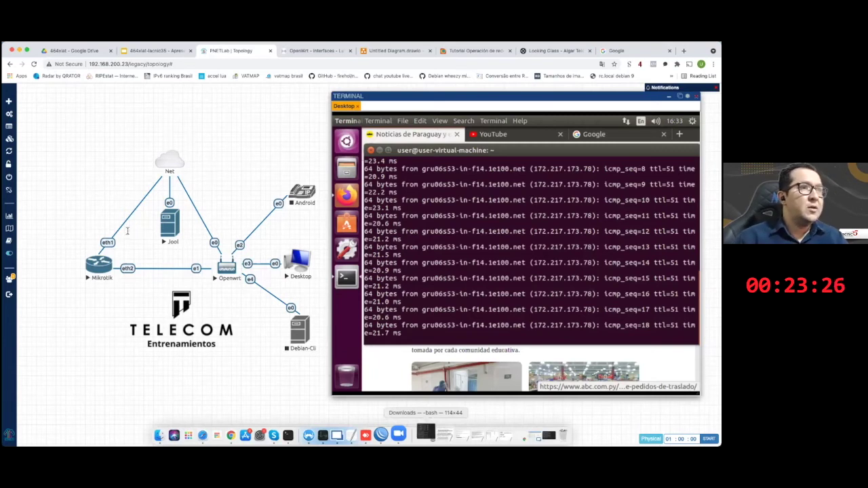
pyautogui.press('super+Tab')
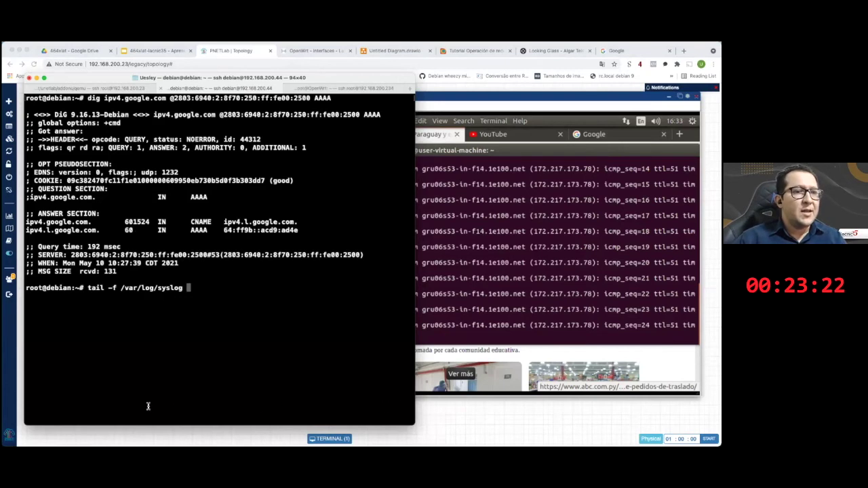
# - Follow the Debian syslog, mark the Jool ICMP mapping line to 192.168.200.44, and return to PNETLab
pyautogui.press('Return')
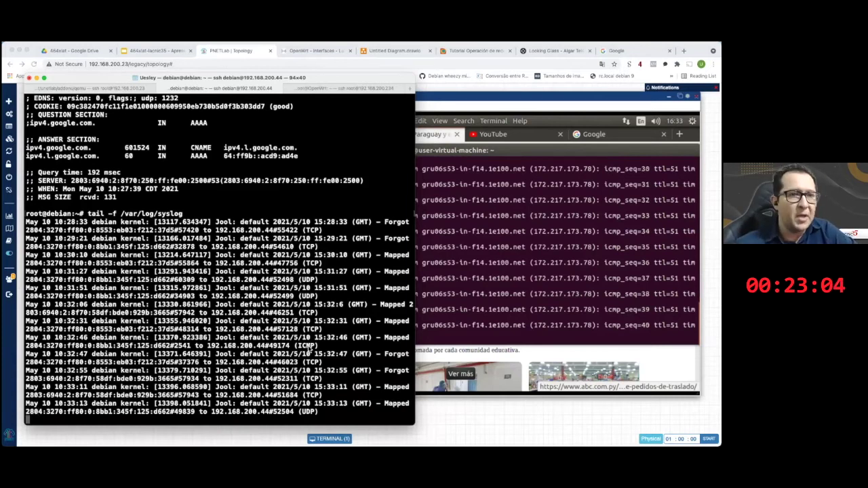
pyautogui.tripleClick(308, 347)
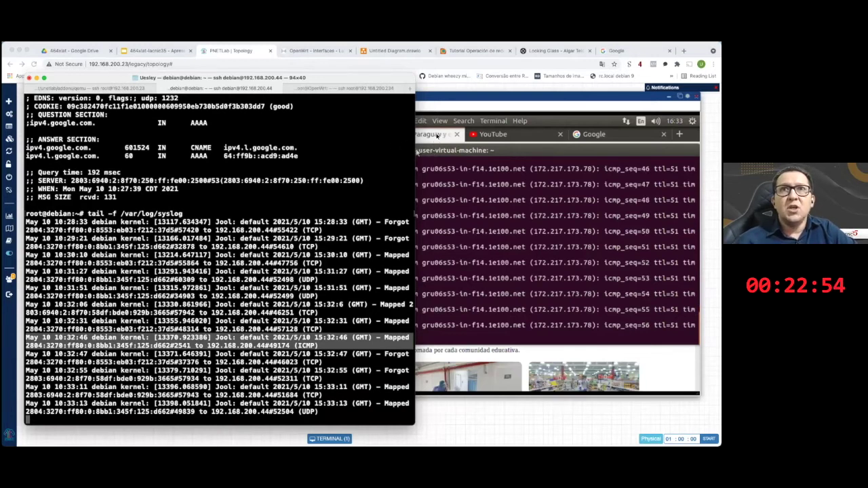
pyautogui.click(495, 142)
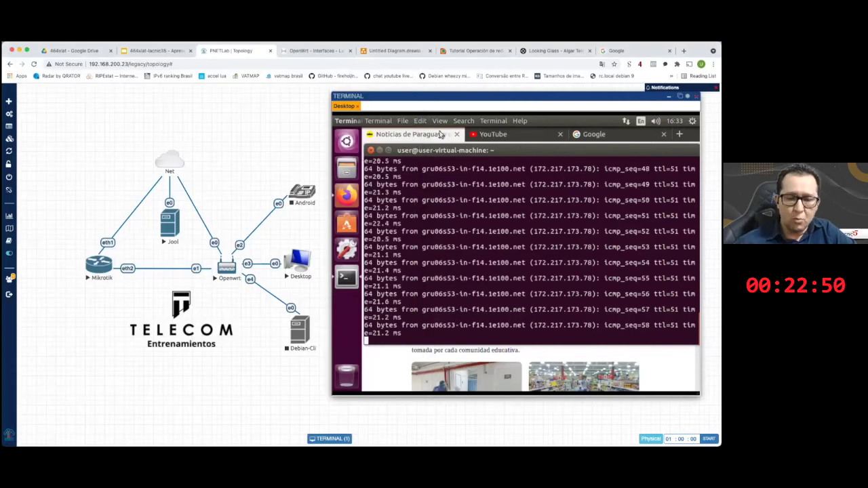
# - Reload the YouTube page in the Ubuntu client's Firefox and scroll through it
pyautogui.click(441, 133)
pyautogui.click(507, 135)
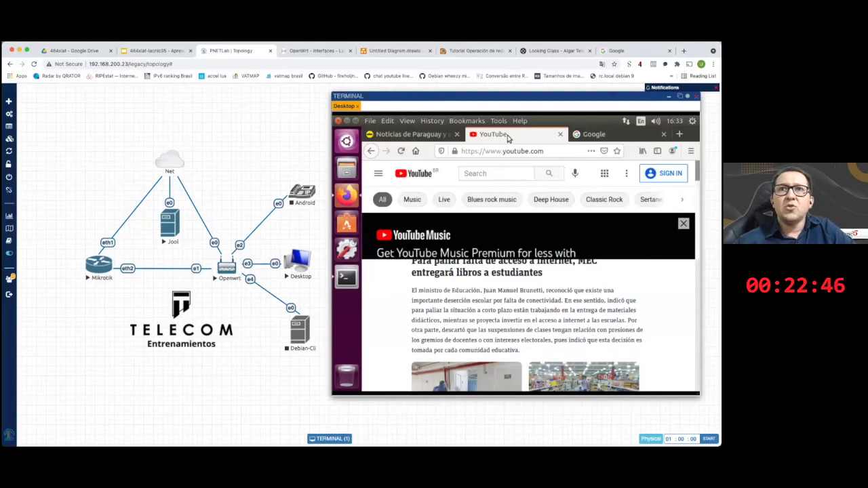
pyautogui.click(549, 151)
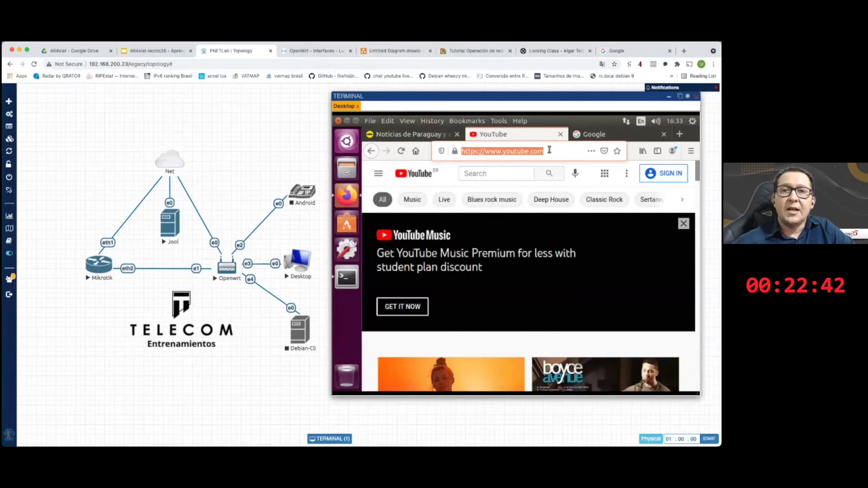
pyautogui.press('Return')
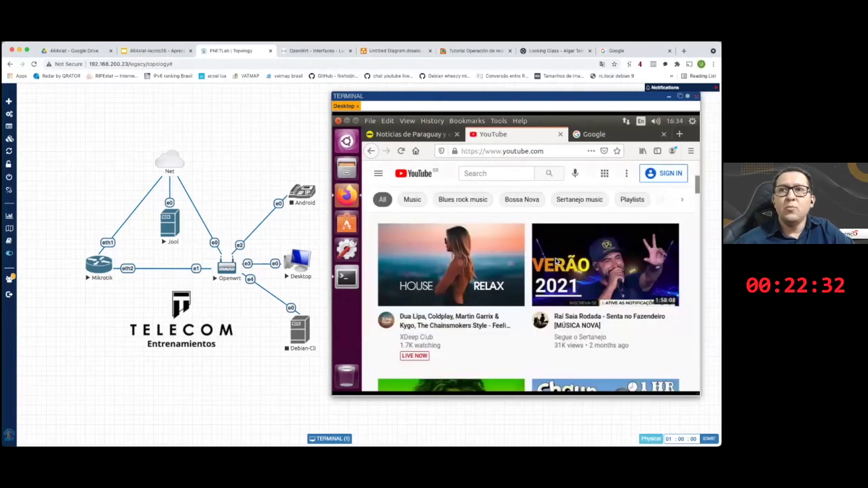
pyautogui.scroll(-3, 555, 261)
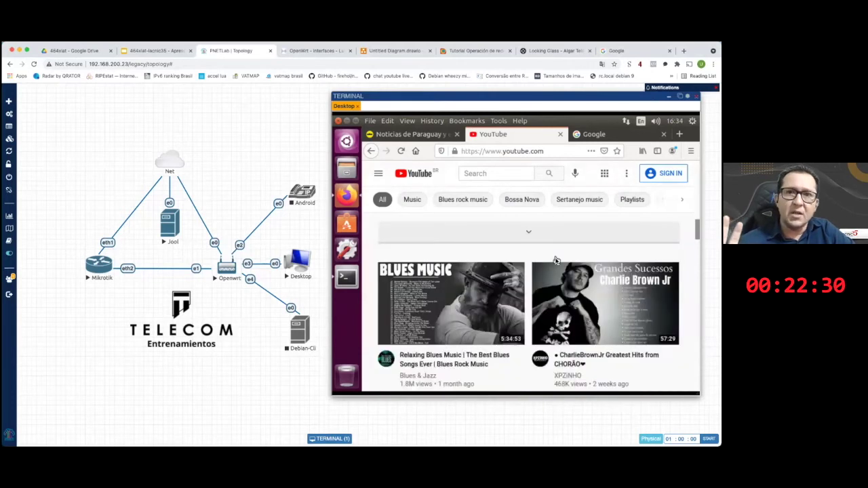
pyautogui.scroll(-1, 555, 261)
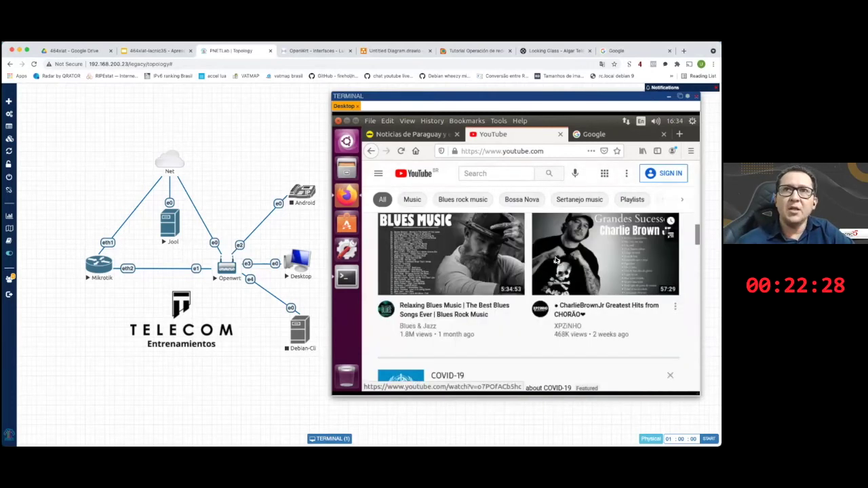
pyautogui.scroll(5, 555, 261)
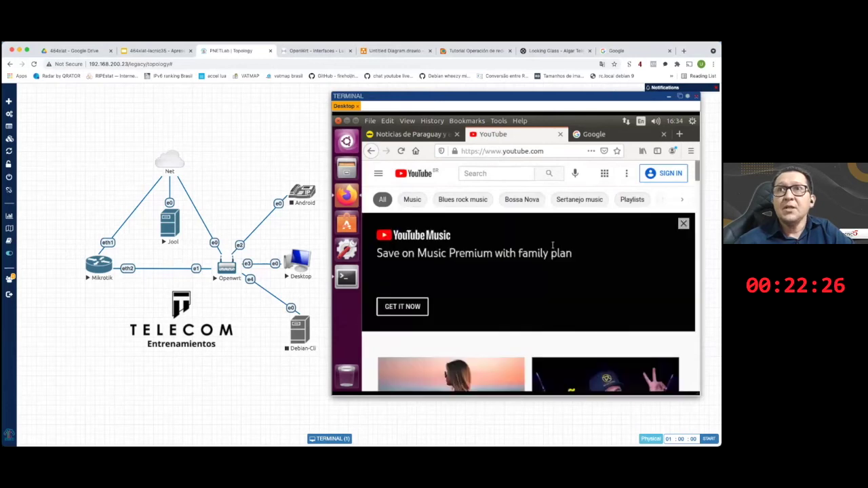
# - Load ipv4.google.com in the Google tab, then bring the Jool log terminal forward
pyautogui.click(594, 134)
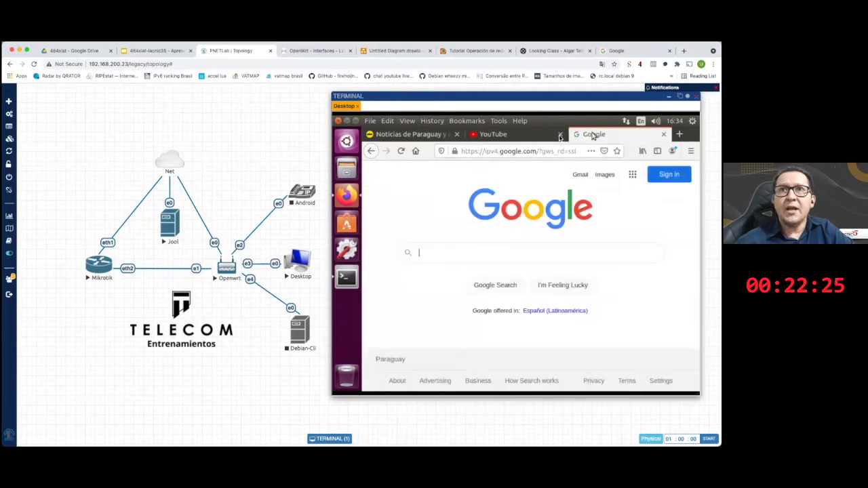
pyautogui.click(506, 150)
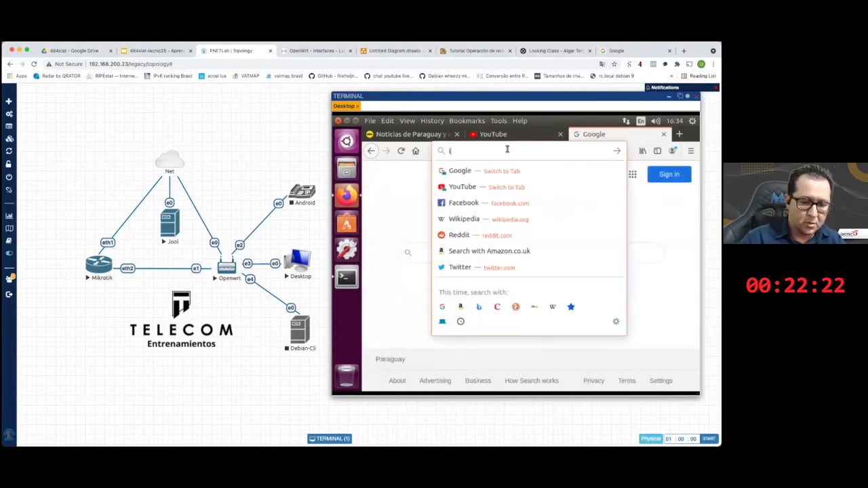
pyautogui.write('ipv4.google.com')
pyautogui.press('Return')
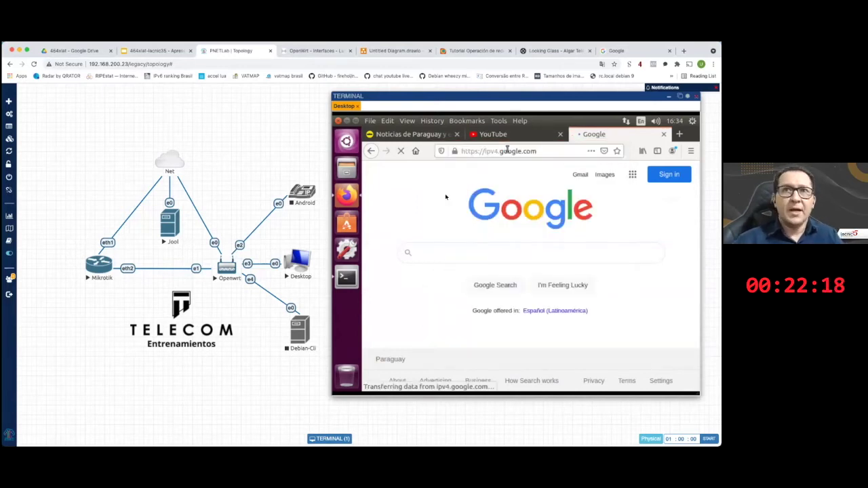
pyautogui.moveTo(296, 440)
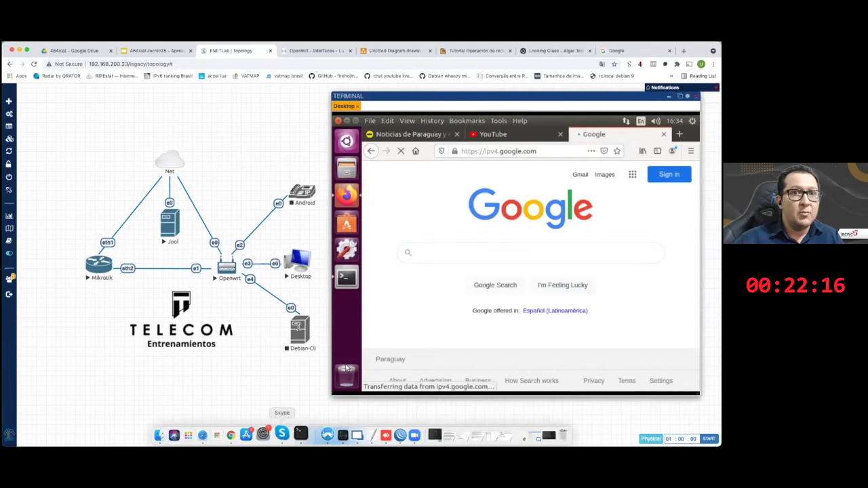
pyautogui.press('super+Tab')
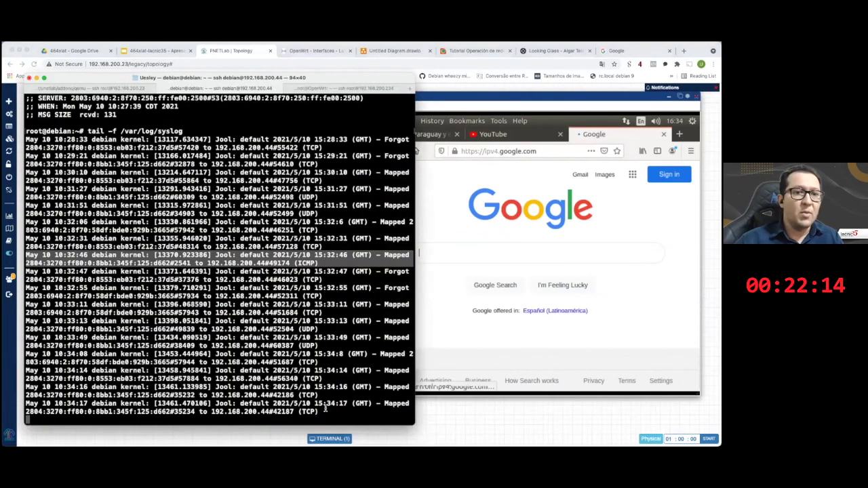
# - Open telecomti.net in a new Firefox tab on the Ubuntu client
pyautogui.click(328, 286)
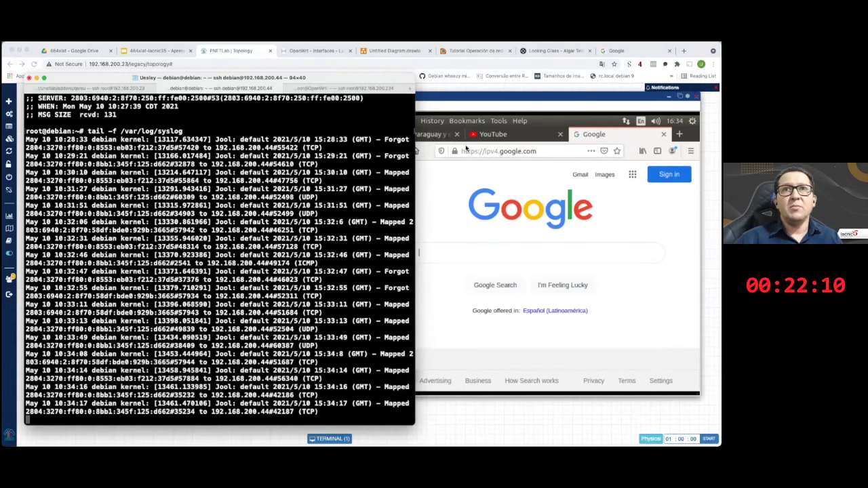
pyautogui.click(455, 140)
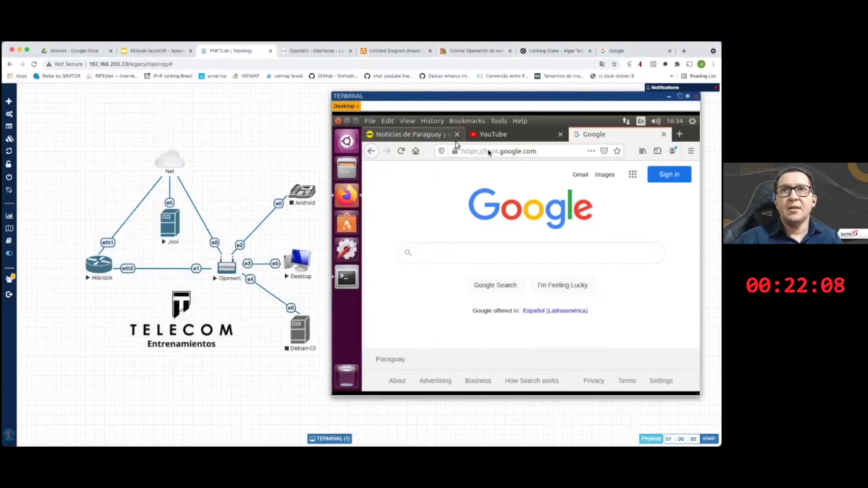
pyautogui.click(568, 151)
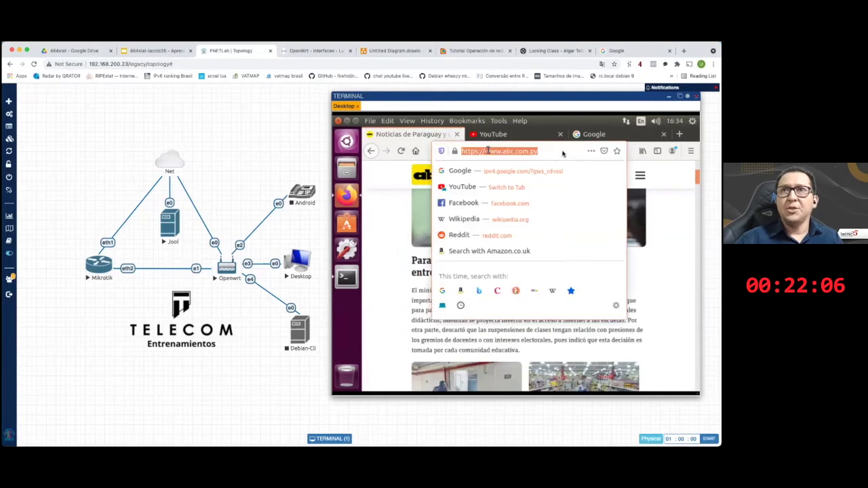
pyautogui.click(548, 151)
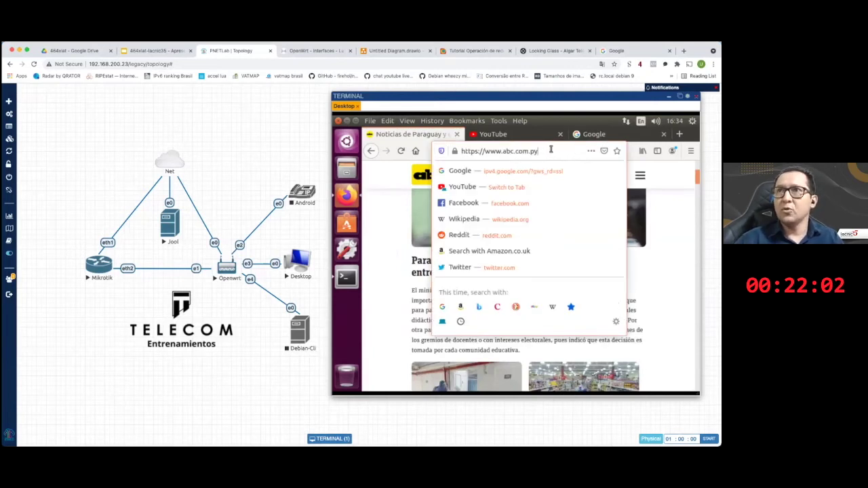
pyautogui.hotkey('ctrl', 't')
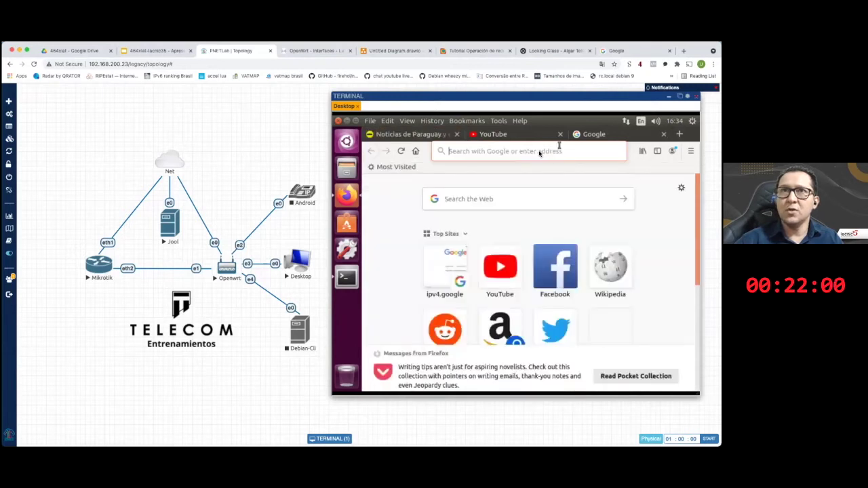
pyautogui.click(539, 151)
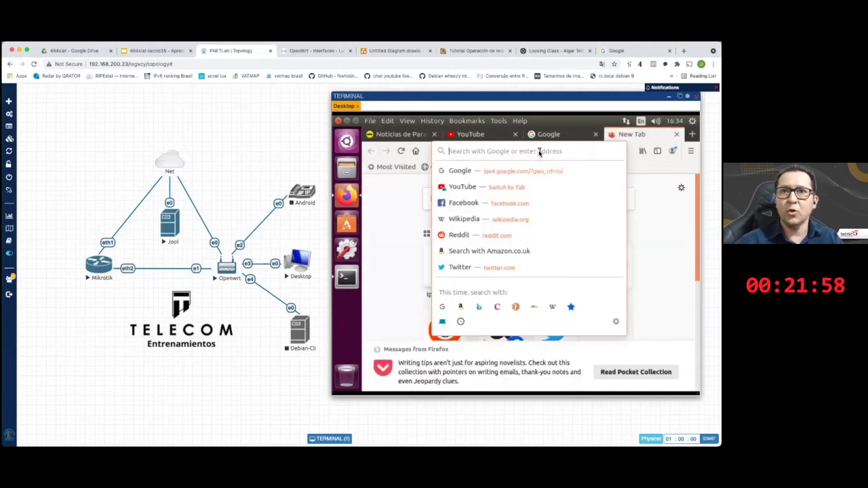
pyautogui.write('te')
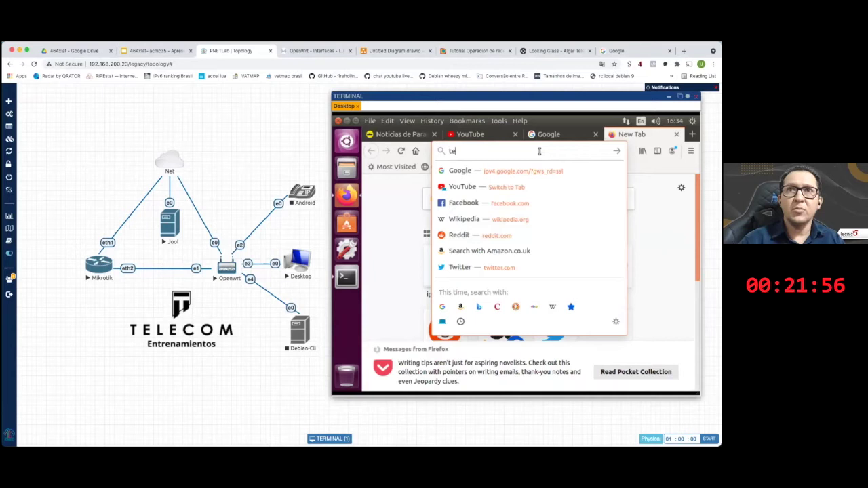
pyautogui.write('lecomti')
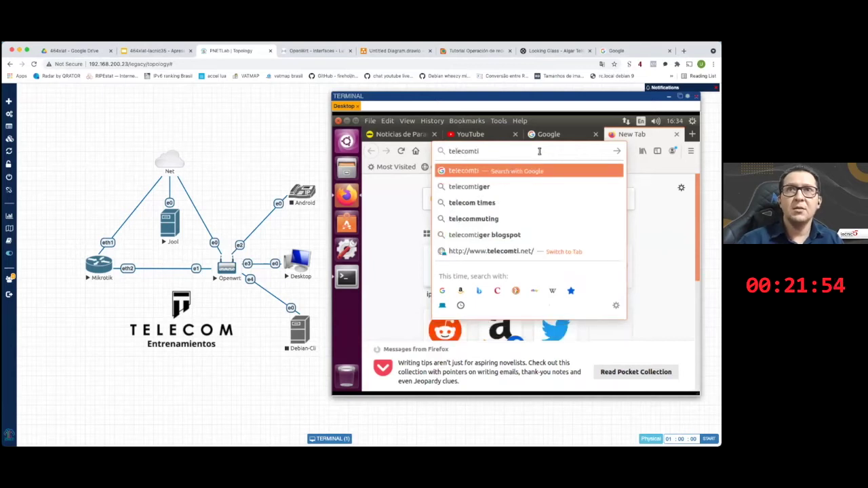
pyautogui.write('.net')
pyautogui.press('Return')
# - Mark the newest Jool mapping entries in the syslog terminal, then return to PNETLab
pyautogui.press('super+Tab')
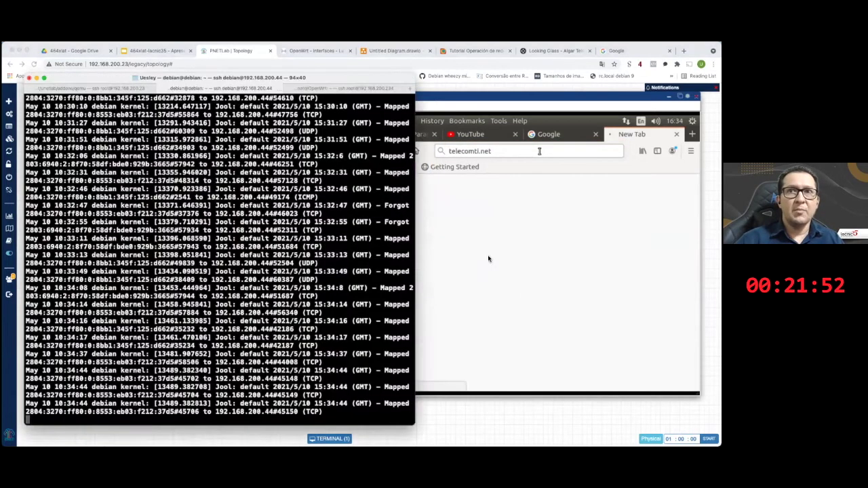
pyautogui.click(418, 264)
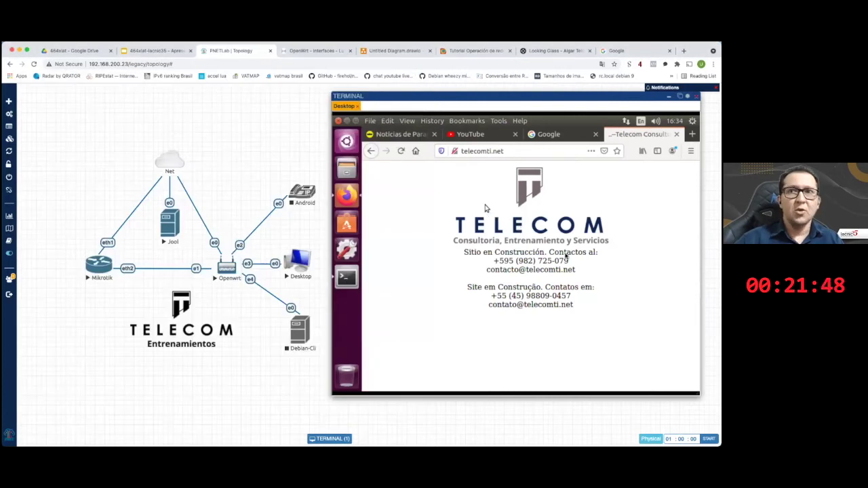
pyautogui.press('super+Tab')
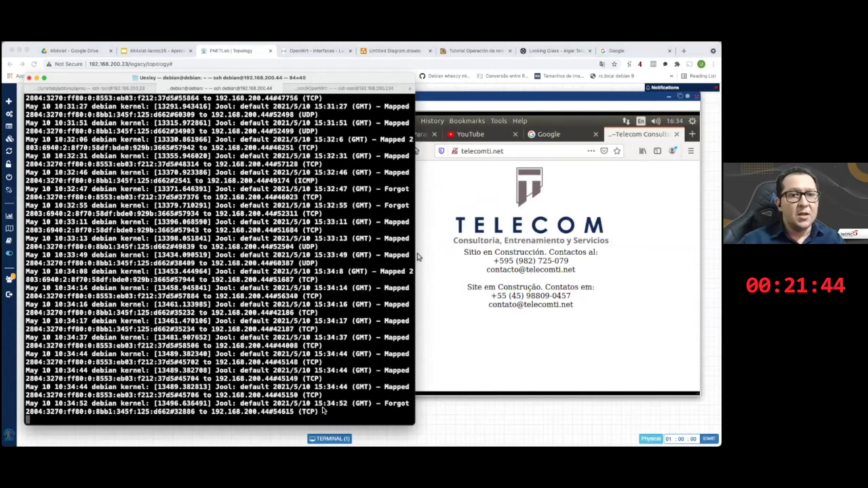
pyautogui.tripleClick(132, 303)
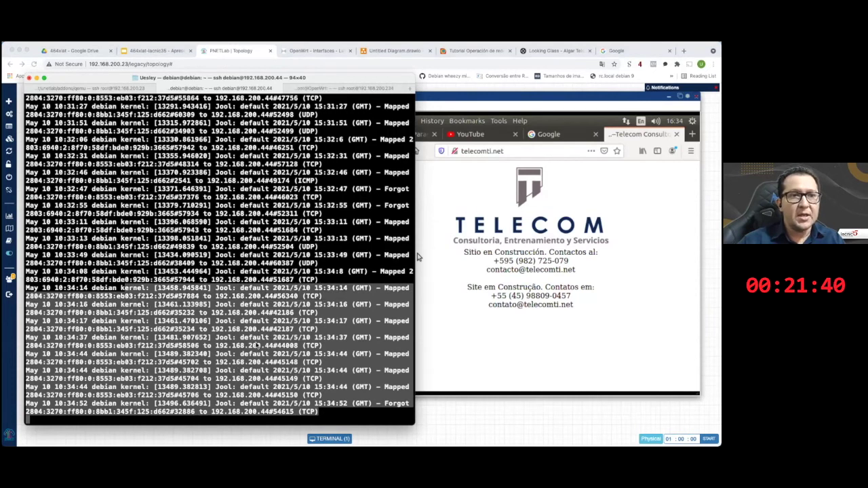
pyautogui.click(133, 374)
pyautogui.click(417, 257)
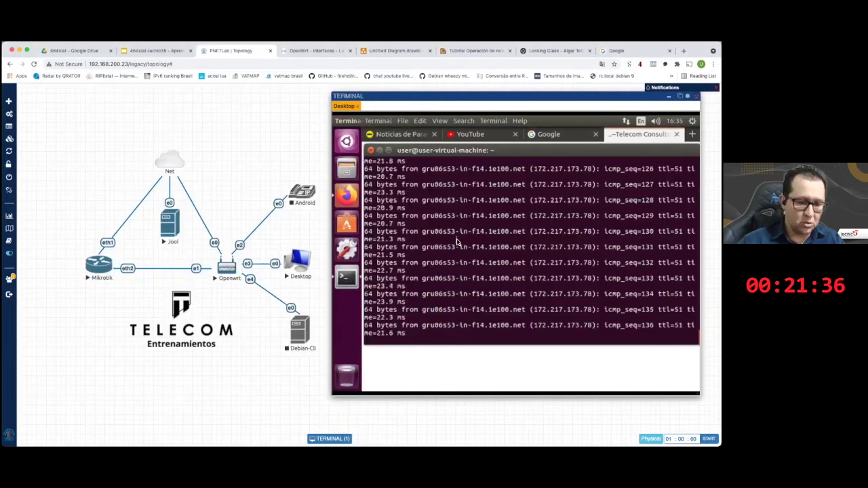
# - Stop the ipv4.google.com ping and start pinging telecomti.net instead
pyautogui.hotkey('ctrl', 'c')
pyautogui.press('Return')
pyautogui.press('Return')
pyautogui.press('Return')
pyautogui.press('Up')
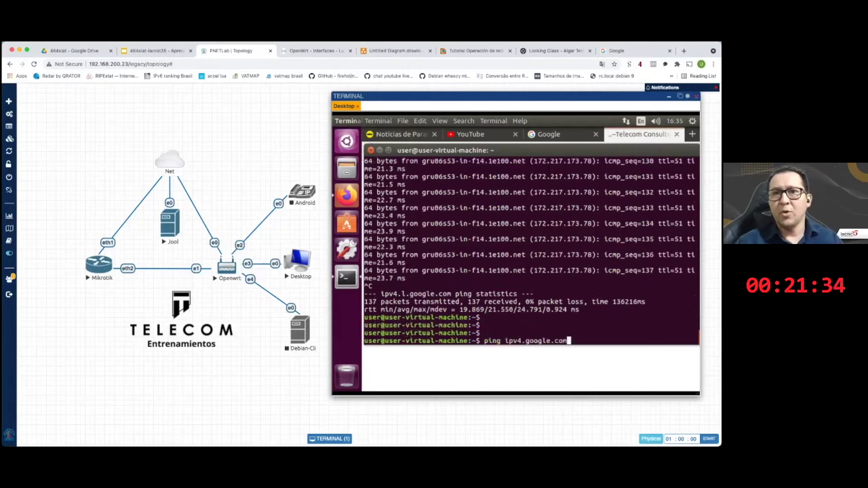
pyautogui.press('BackSpace')
pyautogui.press('BackSpace')
pyautogui.press('BackSpace')
pyautogui.press('BackSpace')
pyautogui.press('BackSpace')
pyautogui.press('BackSpace')
pyautogui.press('BackSpace')
pyautogui.press('BackSpace')
pyautogui.press('BackSpace')
pyautogui.press('BackSpace')
pyautogui.press('BackSpace')
pyautogui.press('BackSpace')
pyautogui.press('BackSpace')
pyautogui.press('BackSpace')
pyautogui.press('BackSpace')
pyautogui.write('telecomti.net')
pyautogui.press('Return')
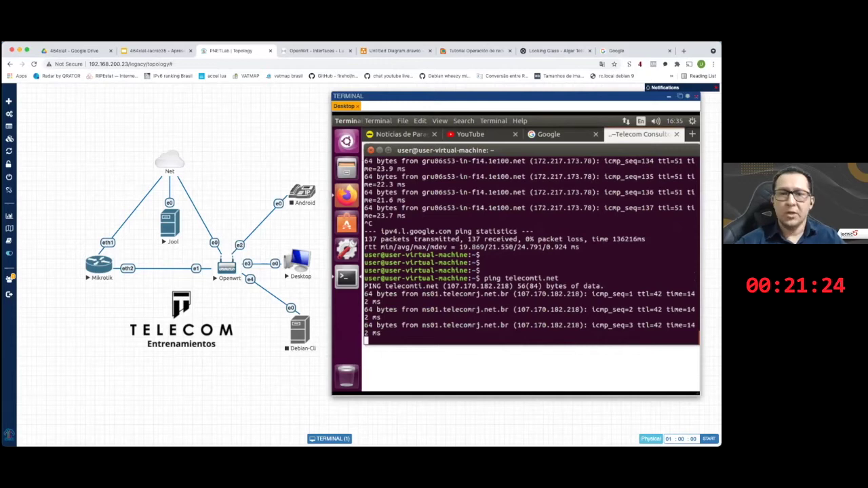
# - Run ping6 to telecomti.net until it ends with 0% loss, then bring the Jool log terminal forward
pyautogui.hotkey('ctrl', 'c')
pyautogui.press('Up')
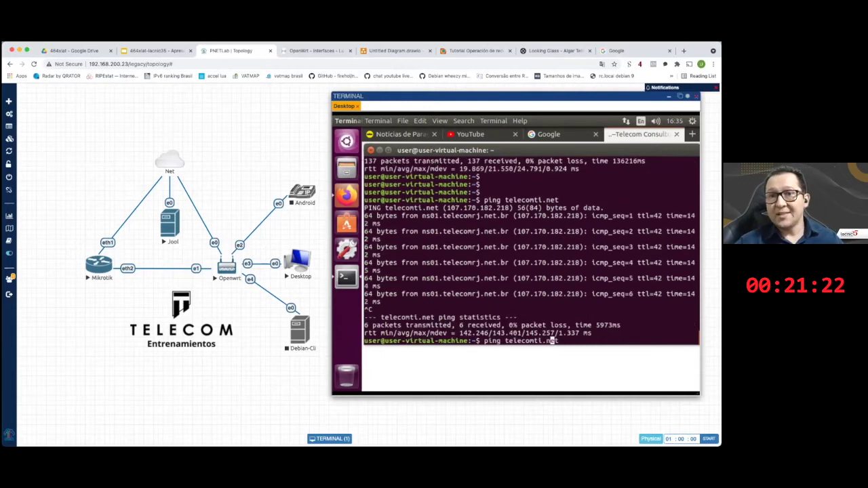
pyautogui.press('Left')
pyautogui.press('Left')
pyautogui.press('Left')
pyautogui.press('Left')
pyautogui.press('Left')
pyautogui.press('Left')
pyautogui.press('Left')
pyautogui.press('Left')
pyautogui.press('Left')
pyautogui.press('Left')
pyautogui.press('Left')
pyautogui.press('Left')
pyautogui.press('Left')
pyautogui.press('Left')
pyautogui.write('6')
pyautogui.press('Return')
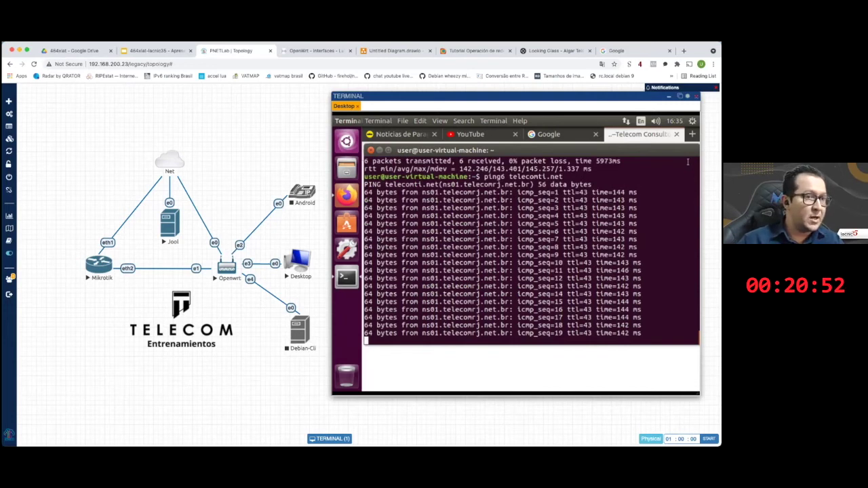
pyautogui.hotkey('ctrl', 'c')
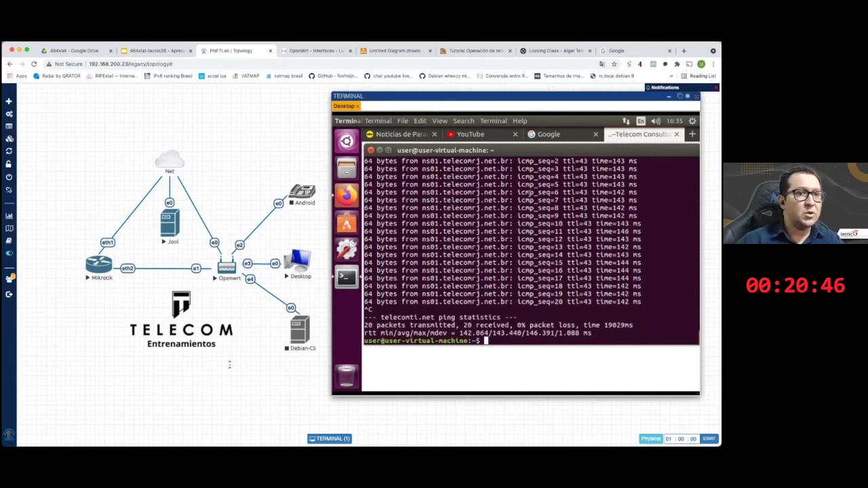
pyautogui.press('super+Tab')
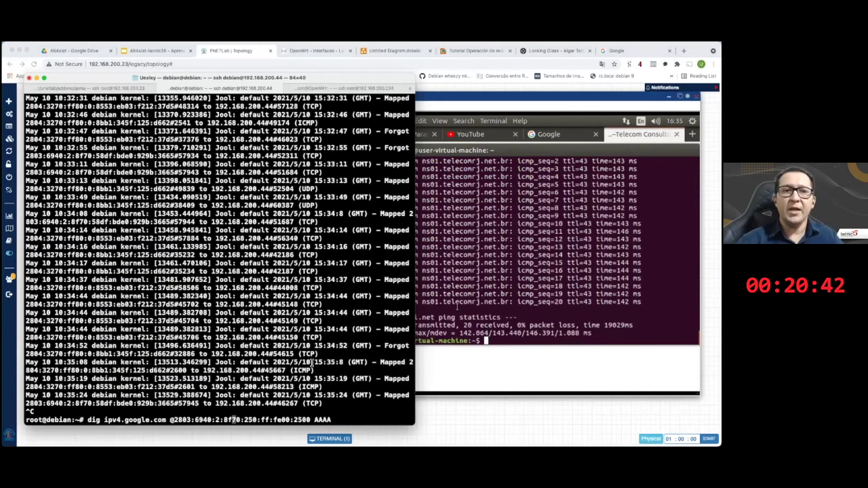
# - Run dig AAAA and A for telecomti.net, marking 64:ff9b::6baa:b6da and 107.170.182.218, then return to PNETLab
pyautogui.press('Up')
pyautogui.press('Return')
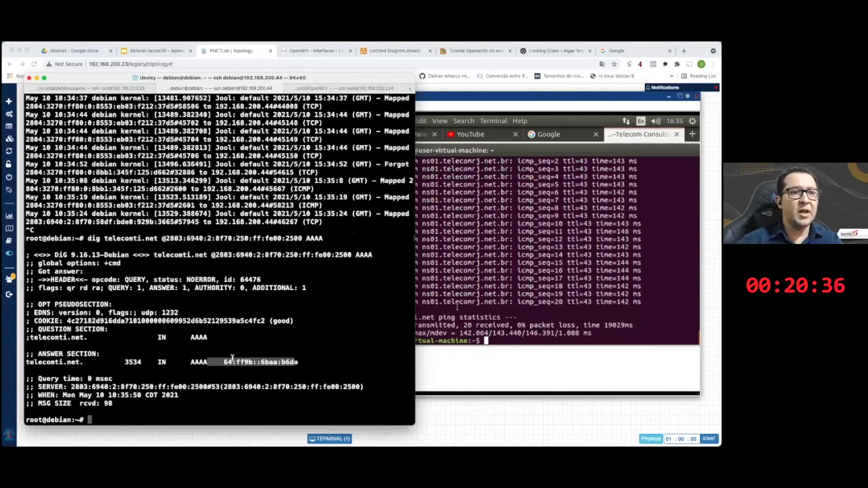
pyautogui.moveTo(232, 357); pyautogui.dragTo(294, 362)
pyautogui.press('Up')
pyautogui.press('Up')
pyautogui.press('BackSpace')
pyautogui.press('BackSpace')
pyautogui.press('BackSpace')
pyautogui.press('Return')
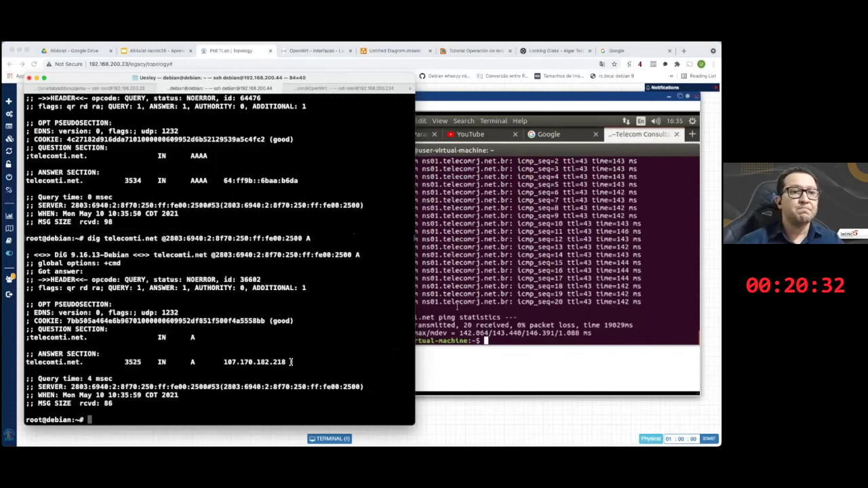
pyautogui.doubleClick(290, 362)
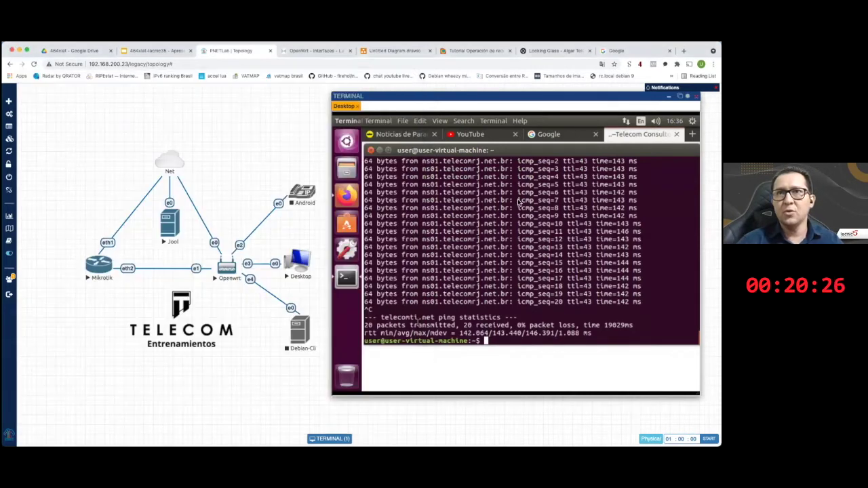
pyautogui.click(518, 207)
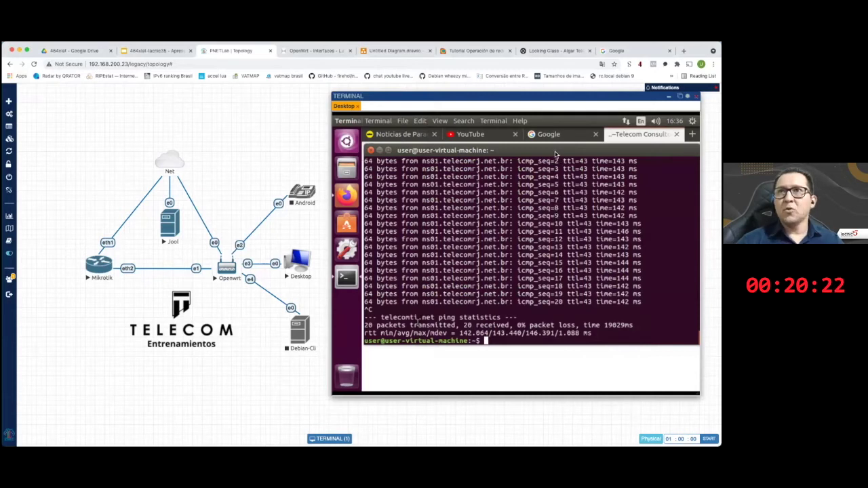
# - Show the YouTube tab in Ubuntu's Firefox, then start the Android node and open its console
pyautogui.scroll(7, 478, 239)
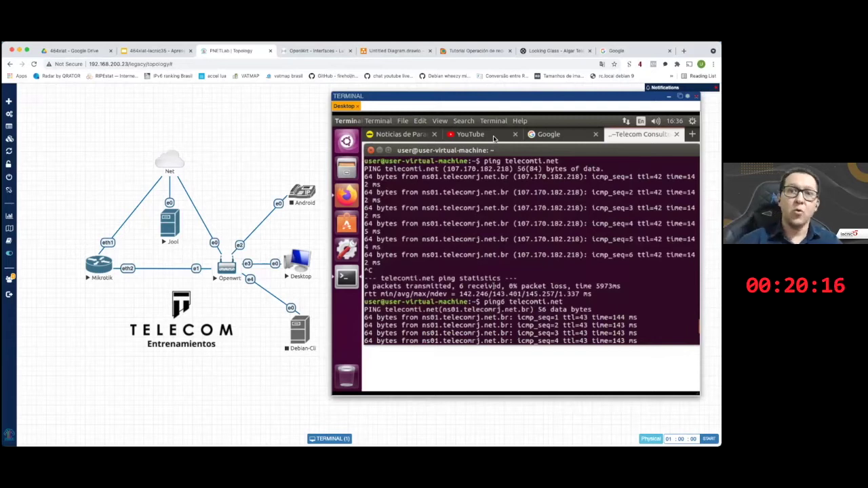
pyautogui.click(493, 138)
pyautogui.click(494, 138)
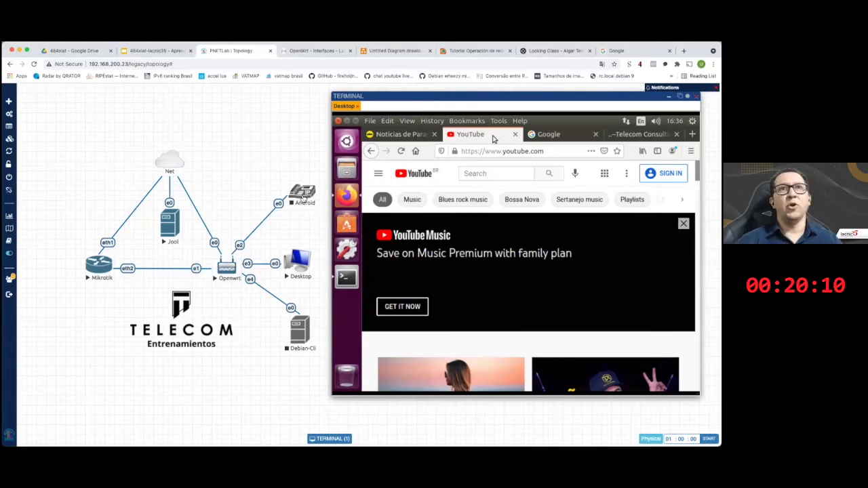
pyautogui.rightClick(303, 196)
pyautogui.click(314, 216)
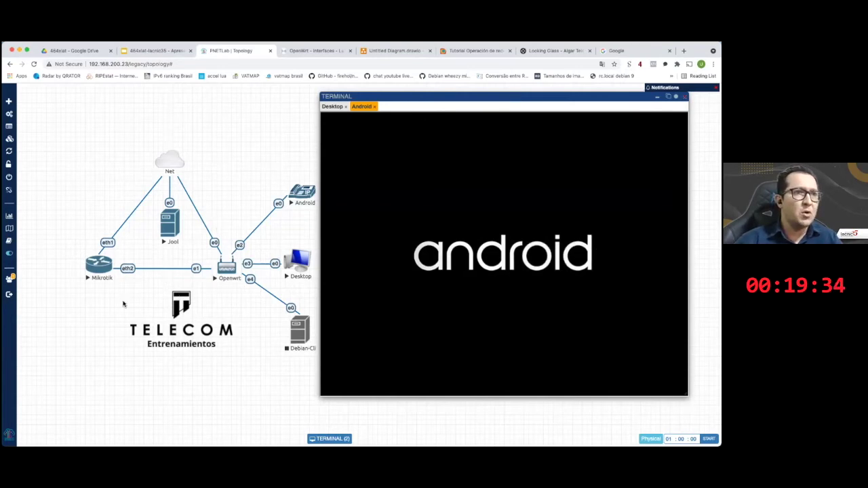
# - Zoom the topology page in and back out while the Android VM boots to its home screen
pyautogui.hotkey('ctrl', '+')
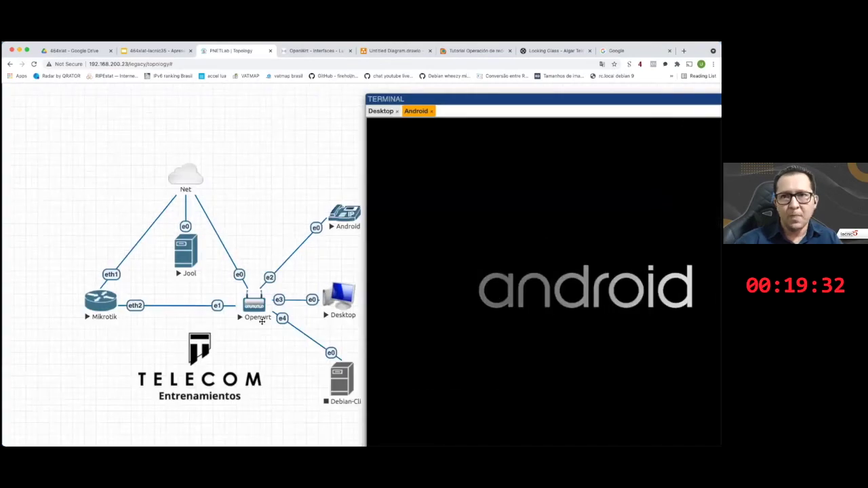
pyautogui.hotkey('ctrl', '-')
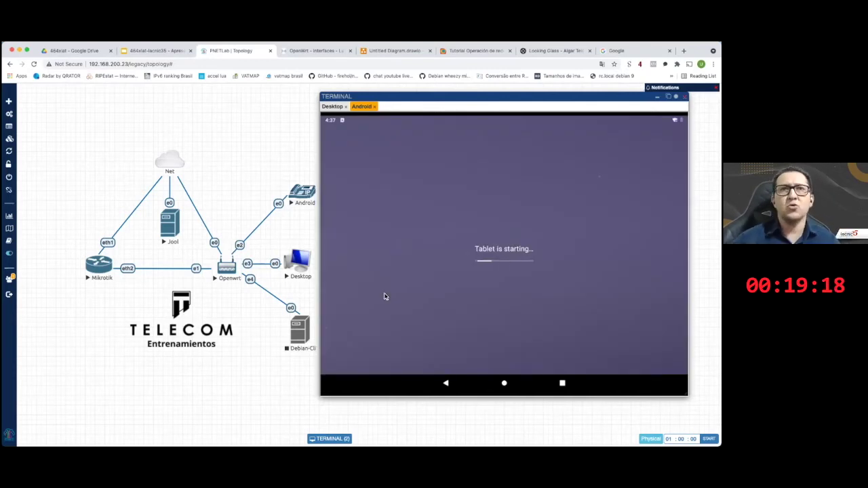
pyautogui.moveTo(489, 99); pyautogui.dragTo(494, 91)
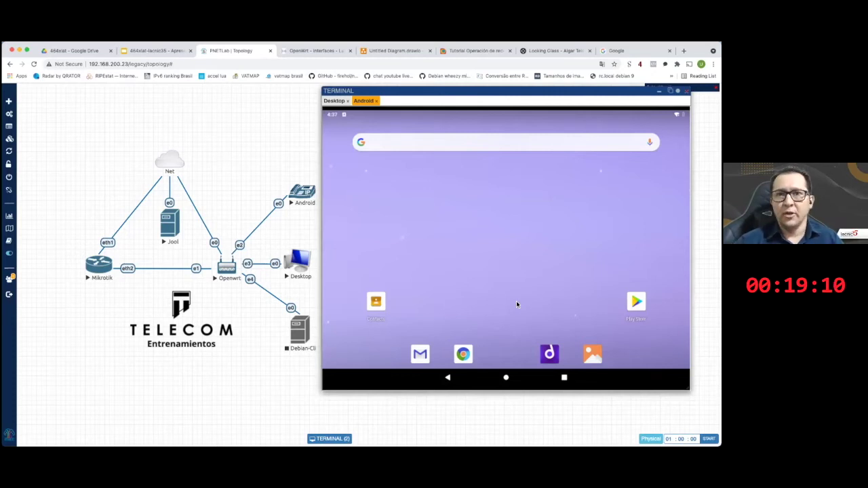
# - Load abc.com.py in Chrome on the Android tablet
pyautogui.click(462, 352)
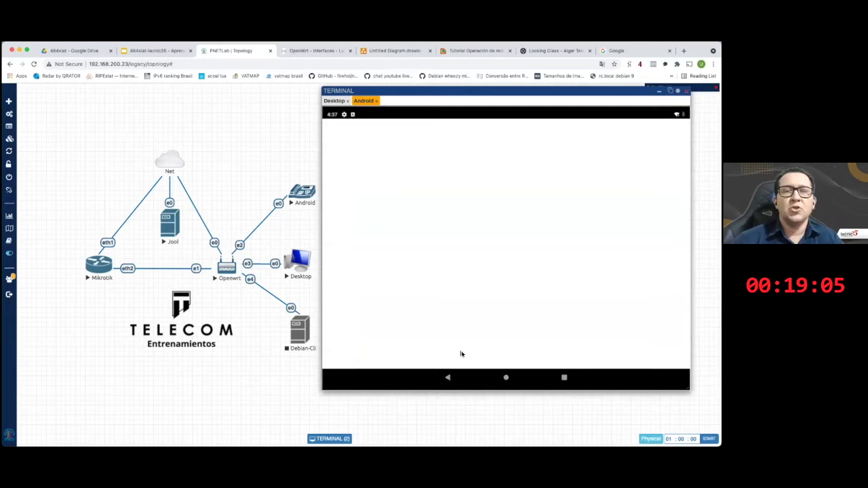
pyautogui.write('abc.com.py')
pyautogui.press('Return')
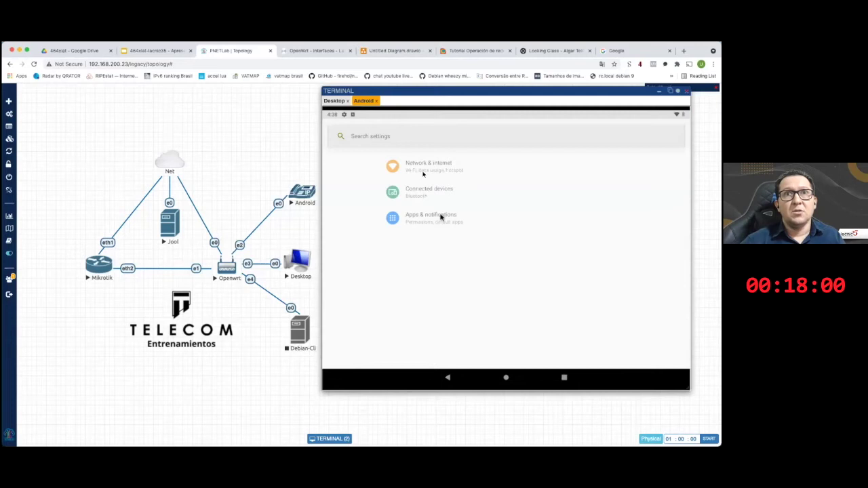
# - Go to Settings > System > About tablet and show IPv4 192.168.1.164 and its IPv6 addresses
pyautogui.scroll(-5, 478, 269)
pyautogui.click(477, 269)
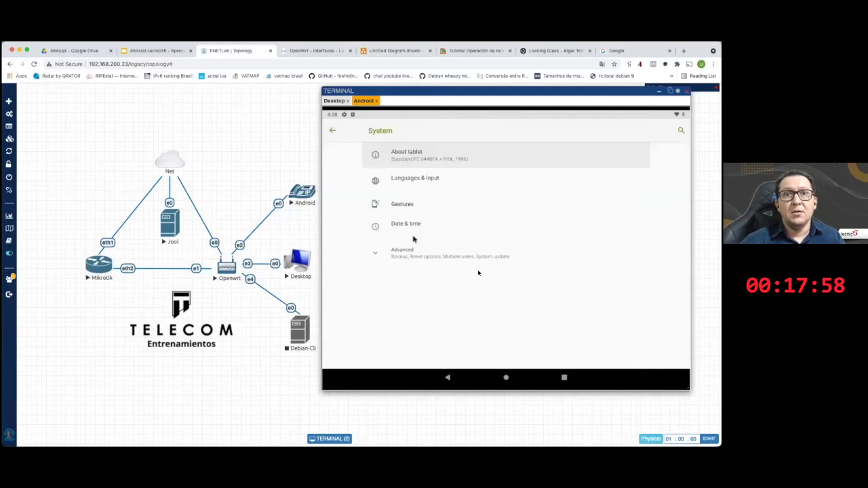
pyautogui.press('Return')
pyautogui.scroll(-5, 477, 269)
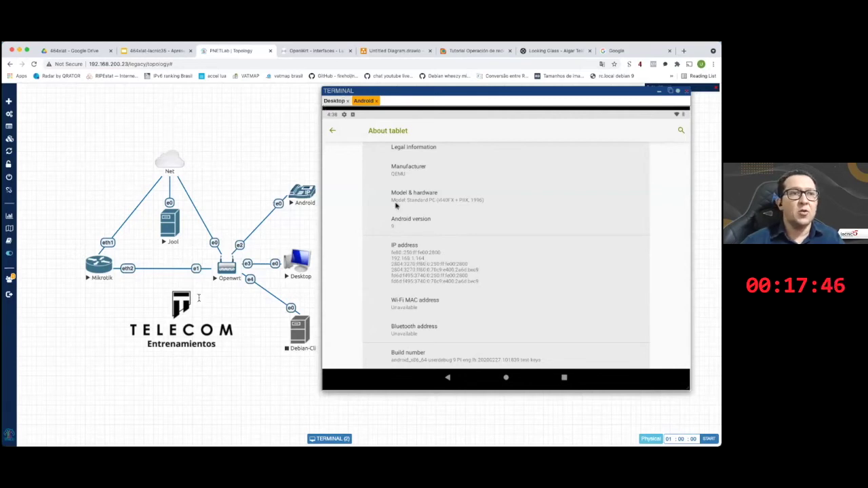
pyautogui.hotkey('ctrl', 'Tab')
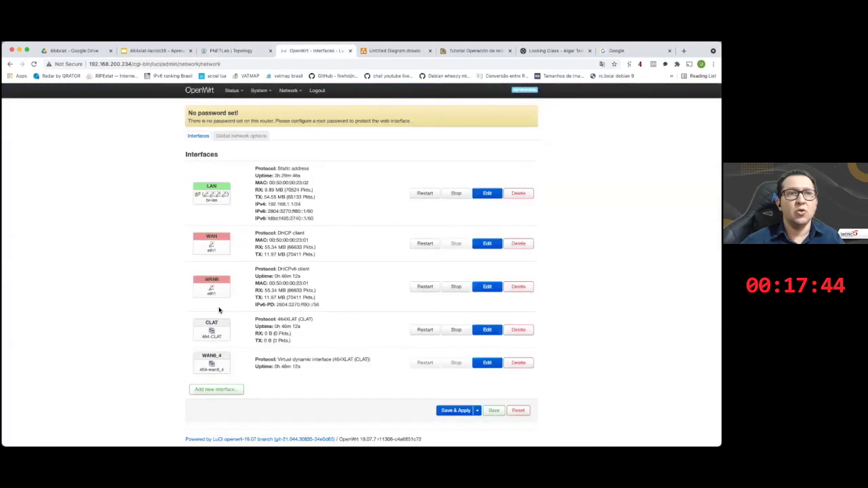
pyautogui.scroll(5, 449, 281)
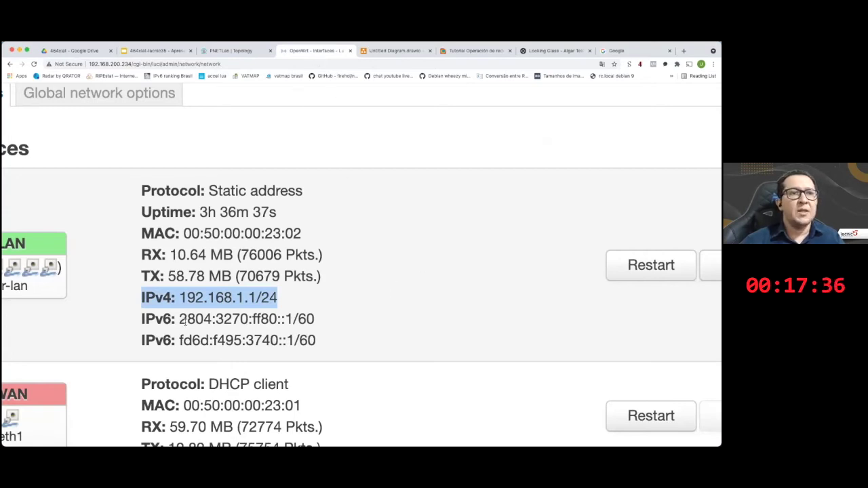
pyautogui.hotkey('ctrl', 'shift', 'Tab')
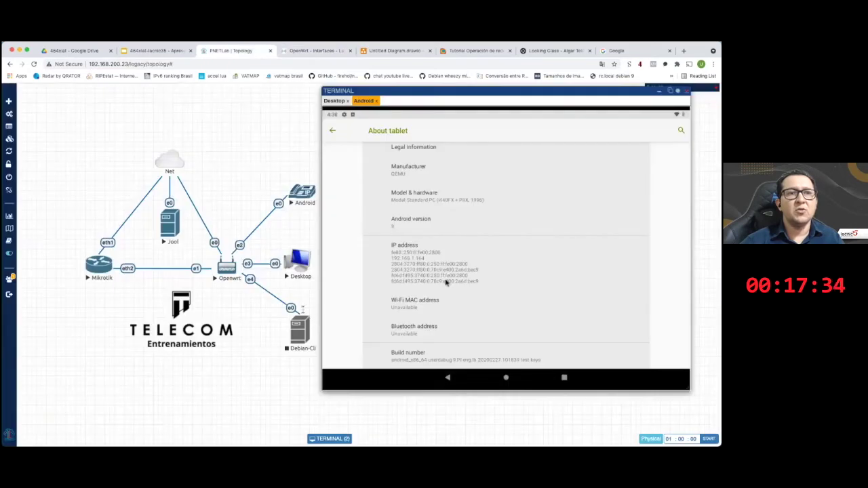
pyautogui.hotkey('ctrl', 'Tab')
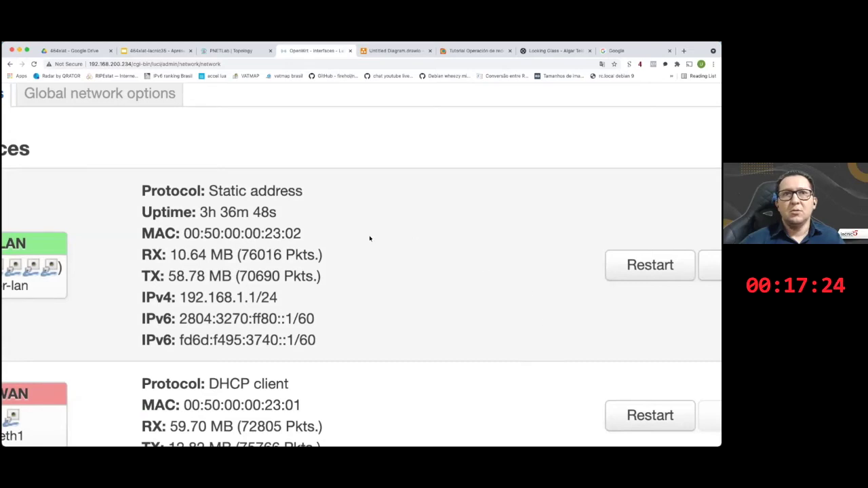
pyautogui.hotkey('ctrl', 'shift', 'Tab')
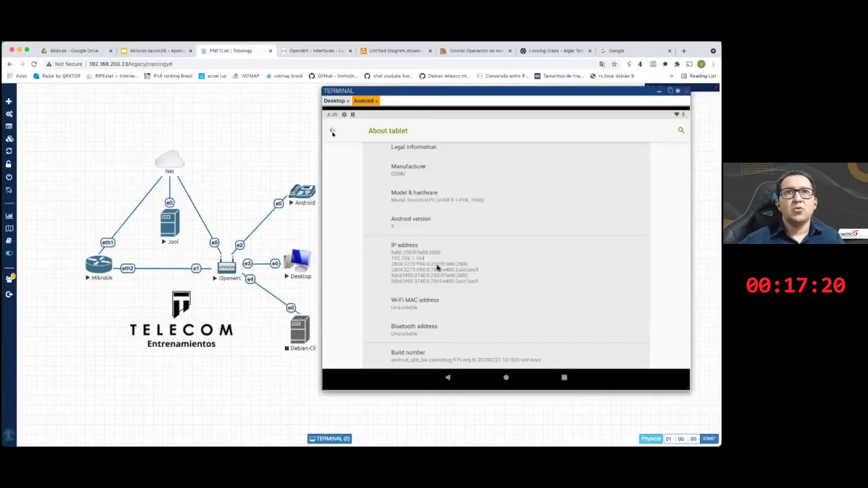
# - Switch back to Chrome on the Android tablet from the recent apps overview
pyautogui.click(563, 378)
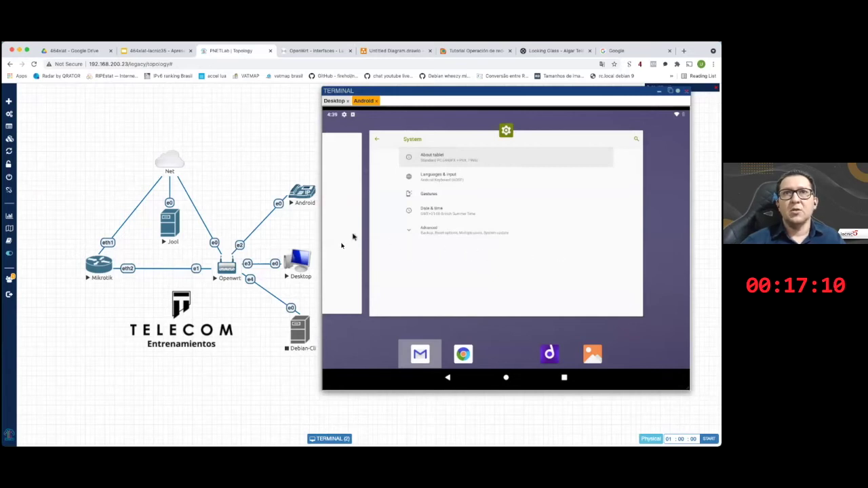
pyautogui.click(563, 378)
pyautogui.click(563, 377)
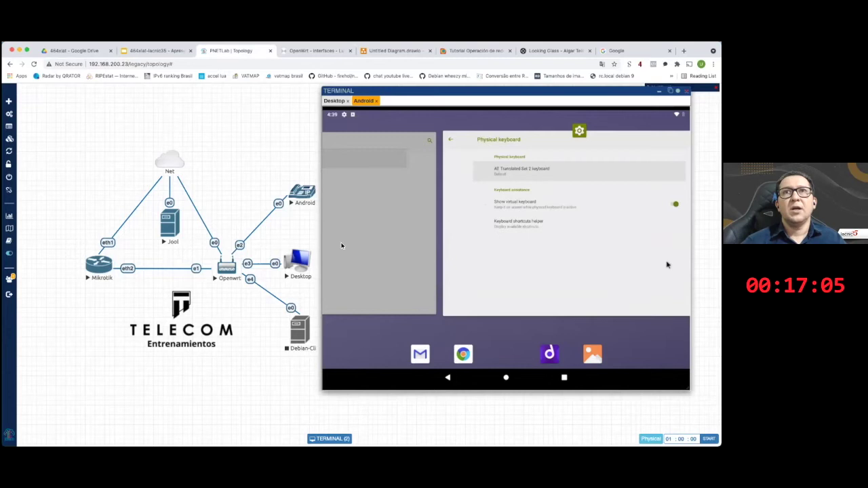
pyautogui.click(558, 129)
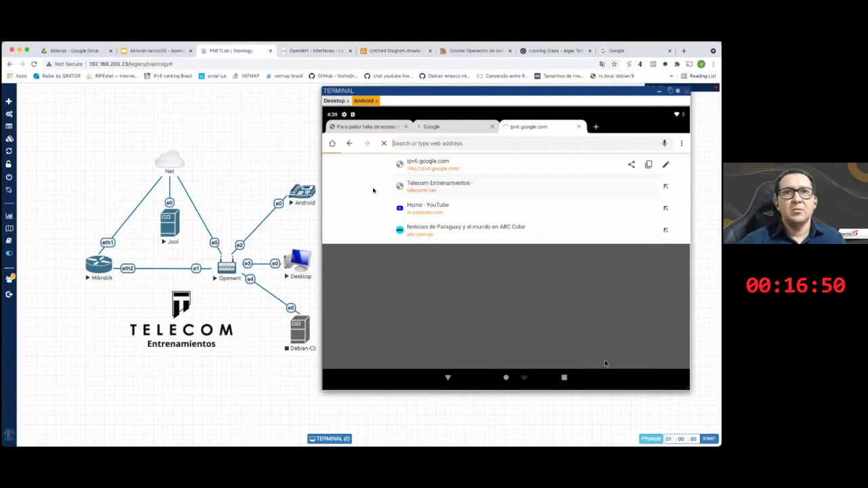
# - Show ipv4 Google loading but ipv6.google.com failing, then open Telecom Entrenamientos from the news tab
pyautogui.click(338, 158)
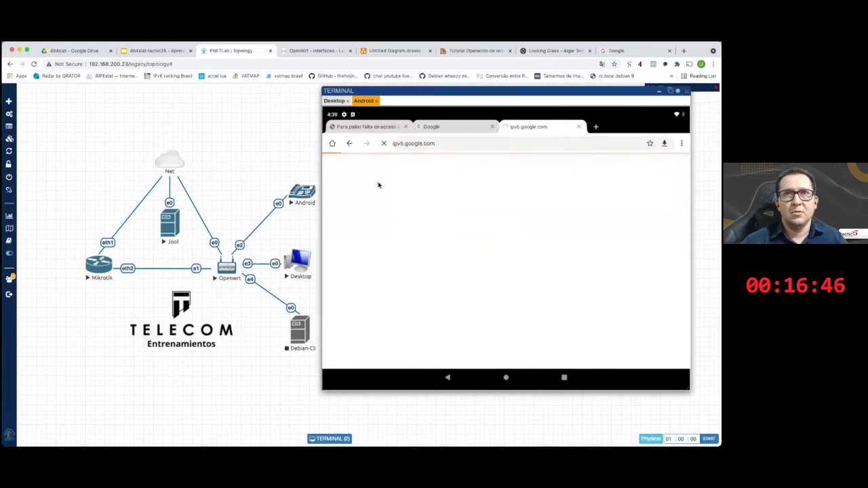
pyautogui.click(447, 127)
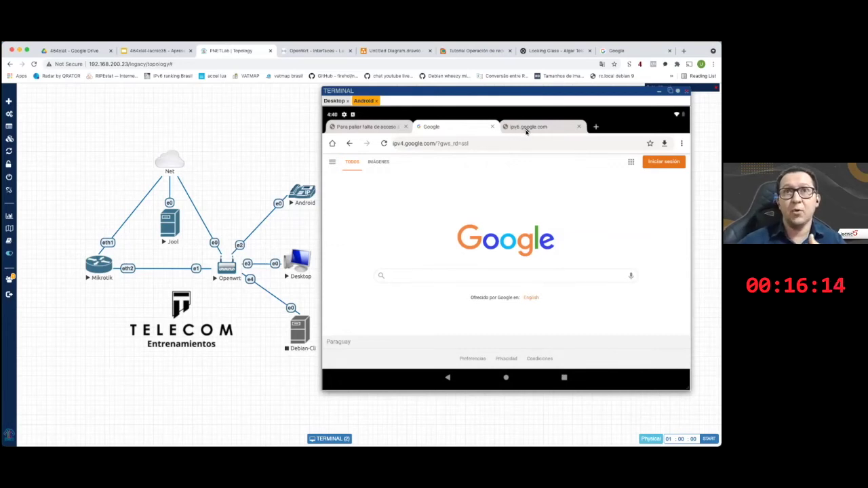
pyautogui.click(526, 131)
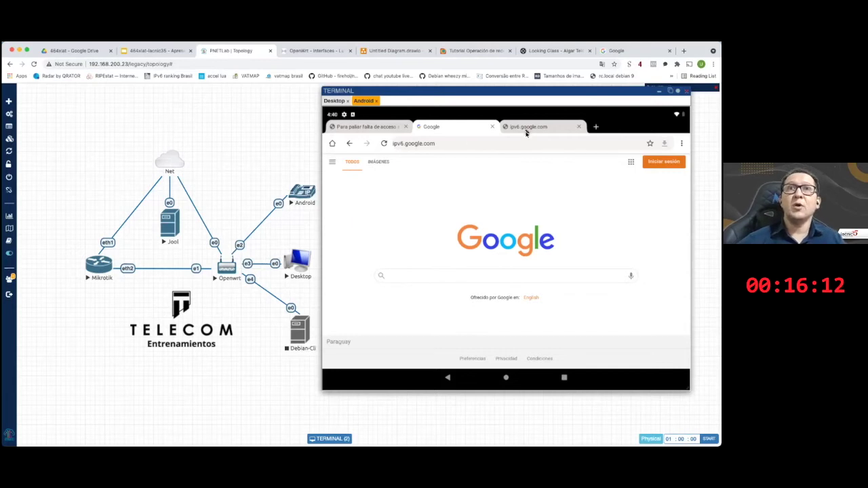
pyautogui.click(464, 130)
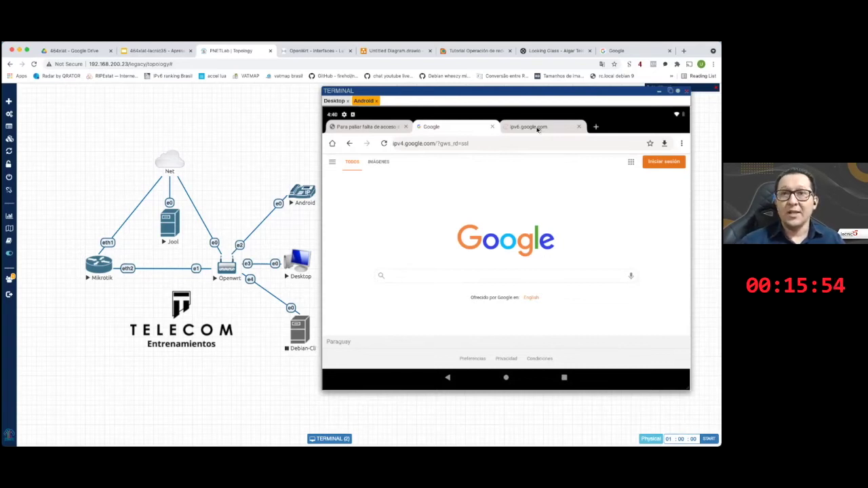
pyautogui.click(401, 128)
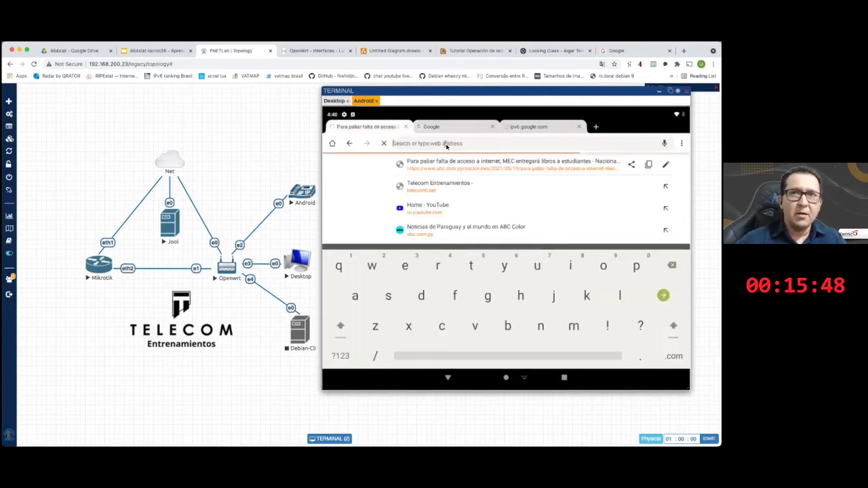
pyautogui.click(472, 193)
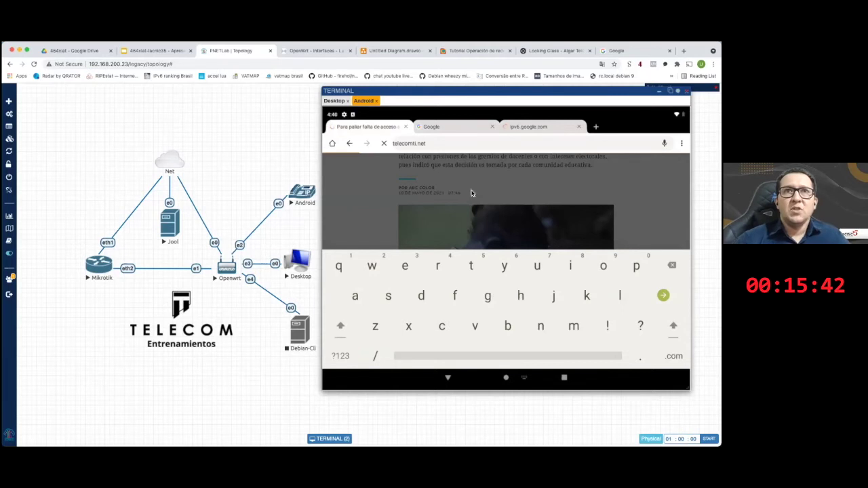